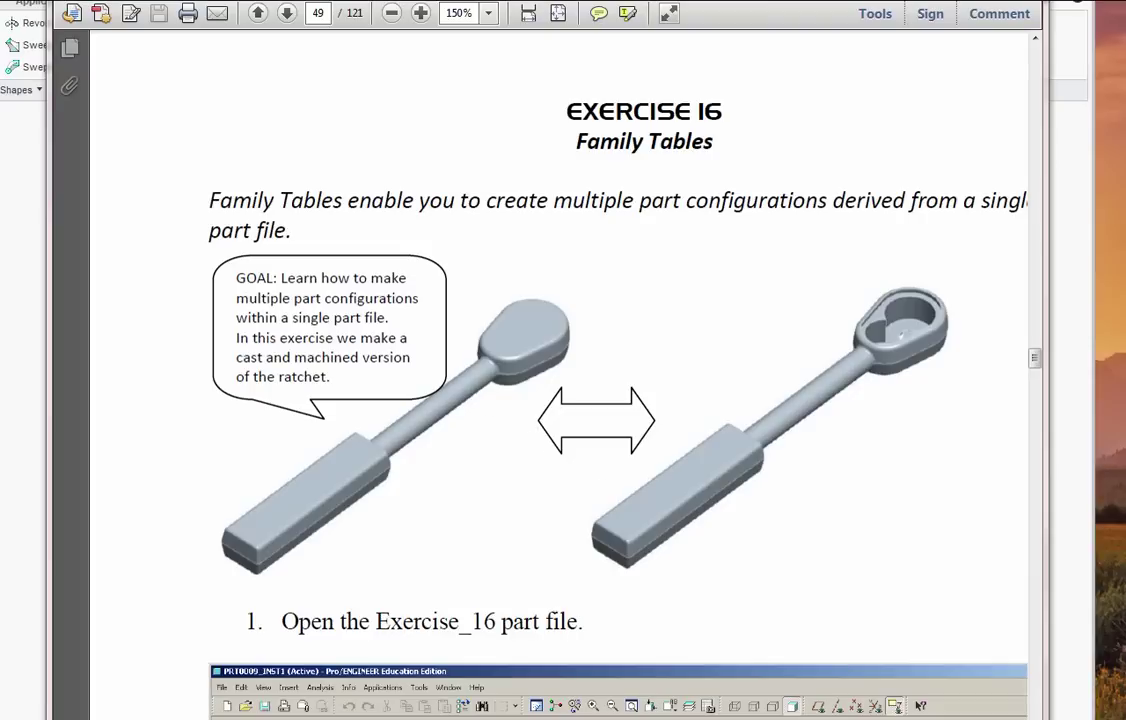
Leave the Exercise 16 Family Tables PDF and bring the Creo Parametric window to the front
{"action": "key", "text": "alt+Tab"}
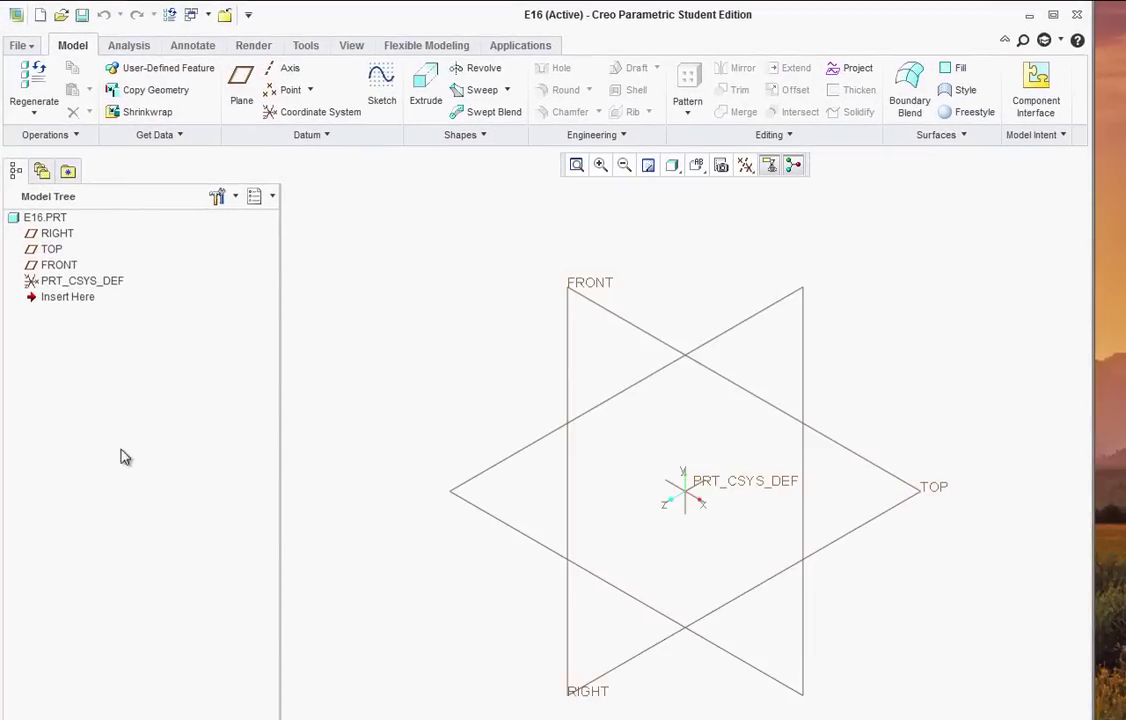
Open exercise16.prt and stretch the Creo window to the screen's right edge
{"action": "left_click", "coordinate": [18, 50]}
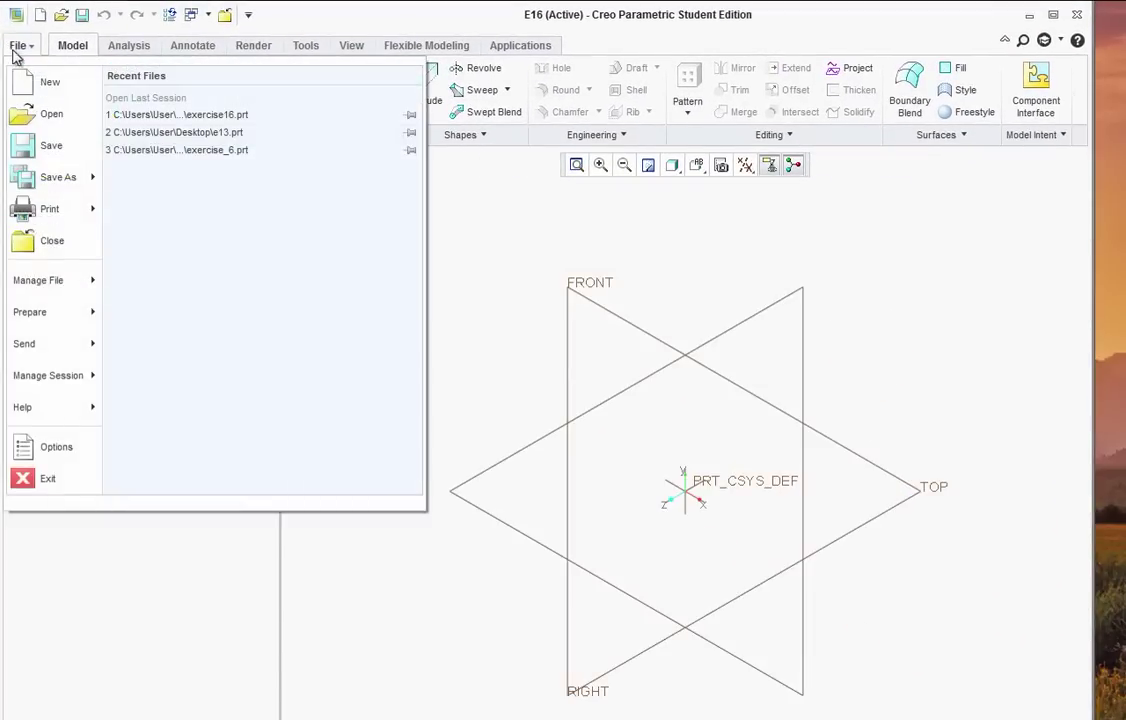
{"action": "left_click", "coordinate": [40, 114]}
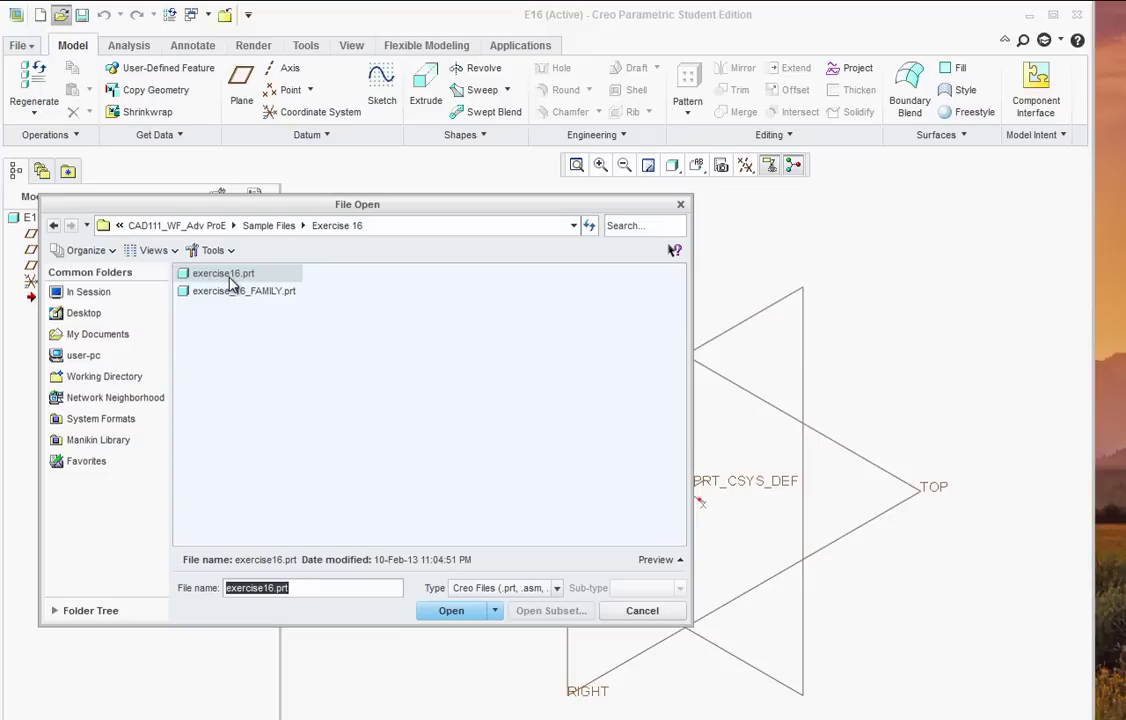
{"action": "left_click", "coordinate": [446, 611]}
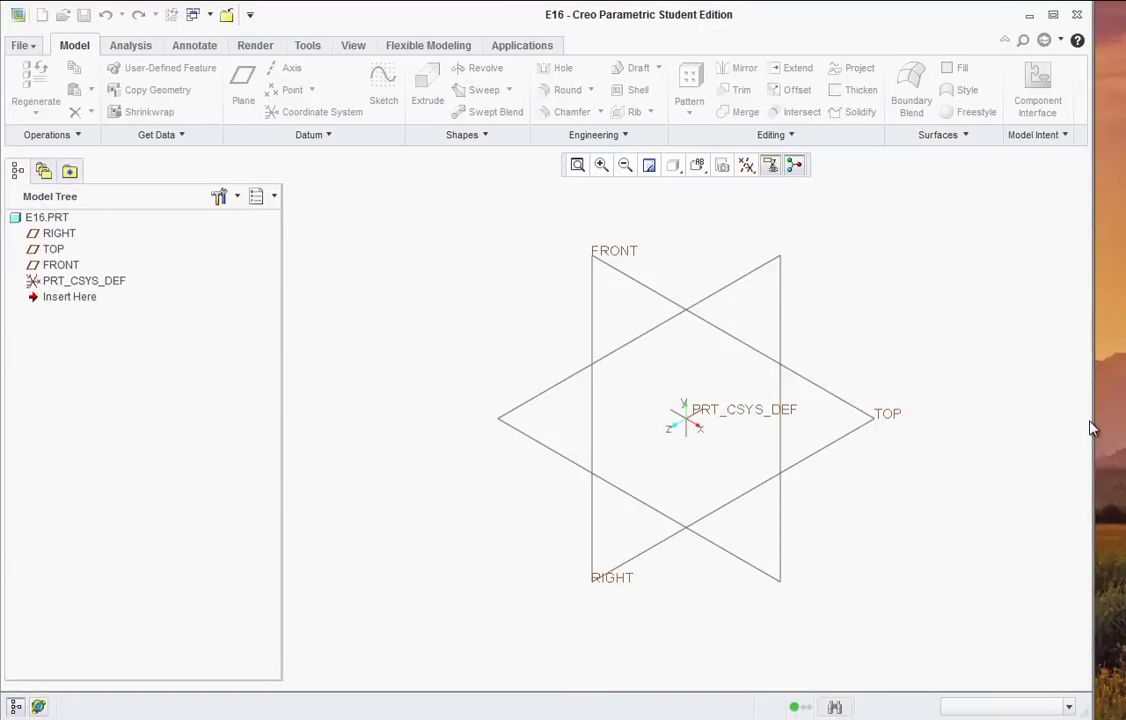
{"action": "left_click_drag", "start_coordinate": [1091, 424], "coordinate": [1117, 424]}
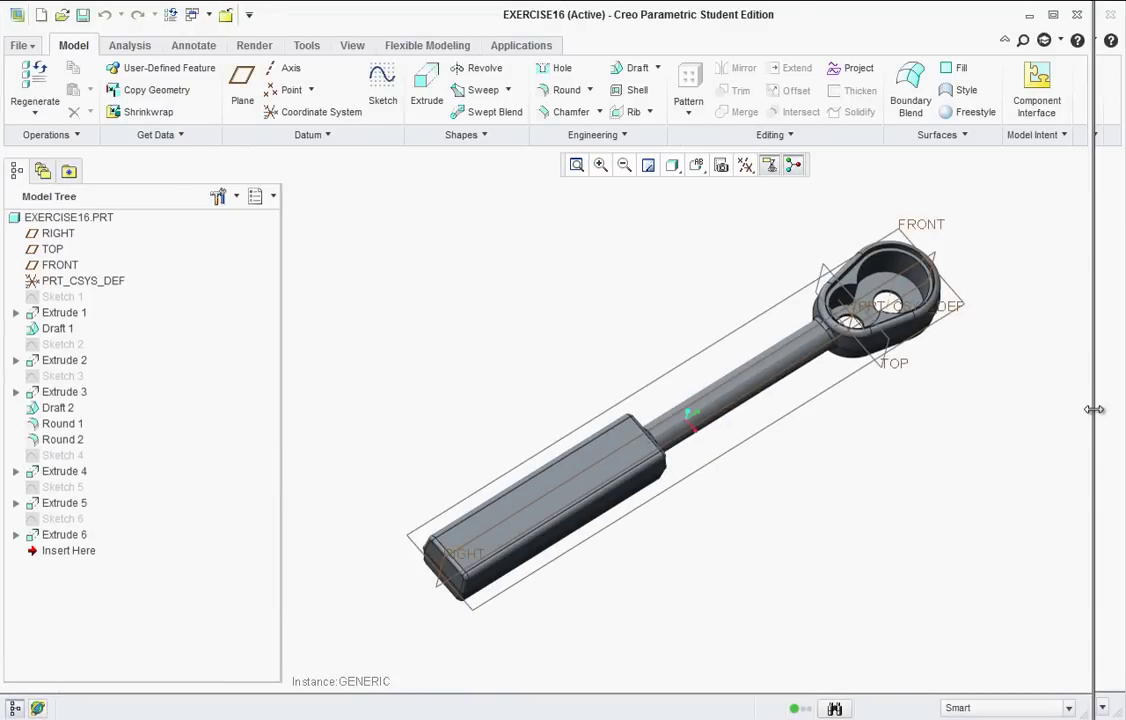
Turn off display of all datum planes, axes and labels, then orbit and zoom the ratchet
{"action": "left_click_drag", "start_coordinate": [1096, 407], "coordinate": [1122, 403]}
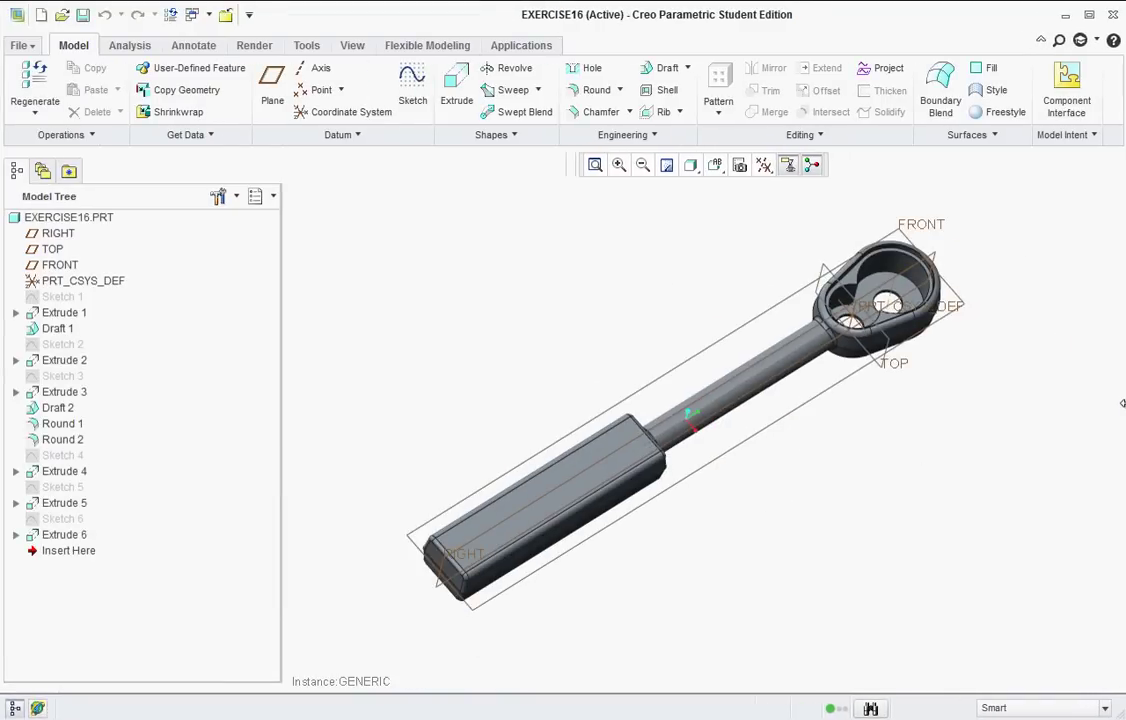
{"action": "mouse_move", "coordinate": [661, 339]}
{"action": "middle_mouse_down"}
{"action": "mouse_move", "coordinate": [655, 314]}
{"action": "mouse_move", "coordinate": [645, 320]}
{"action": "middle_mouse_up"}
{"action": "left_click", "coordinate": [765, 166]}
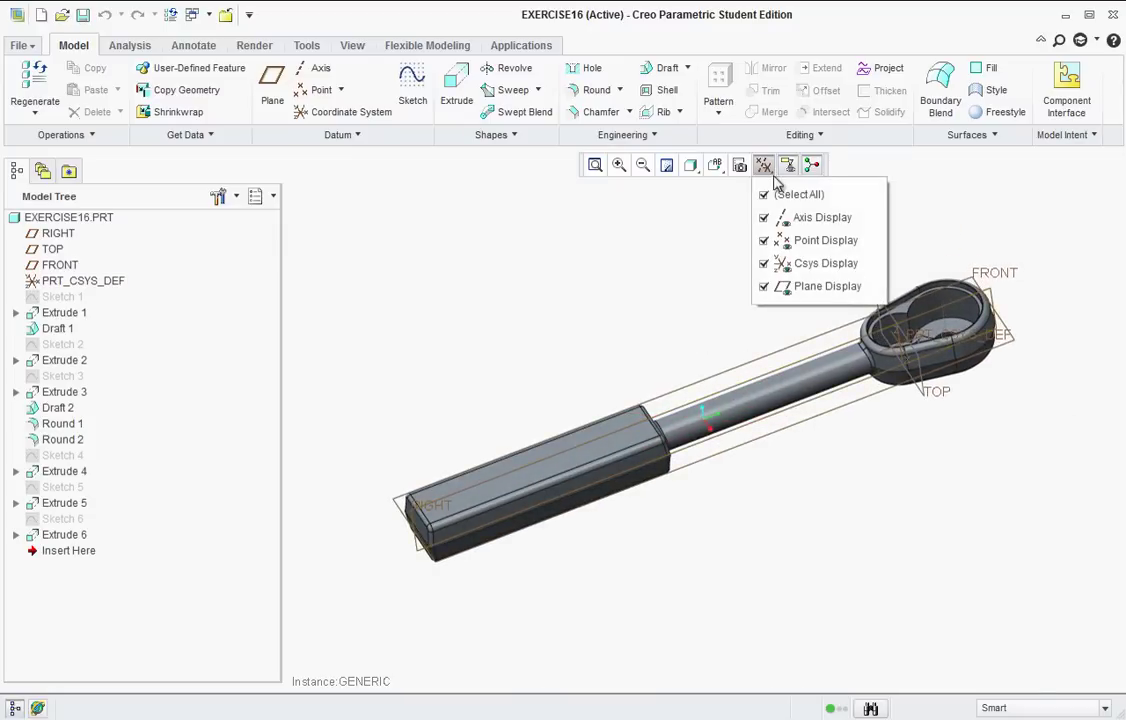
{"action": "left_click", "coordinate": [764, 194]}
{"action": "middle_click_drag", "start_coordinate": [681, 410], "coordinate": [779, 372]}
{"action": "scroll", "coordinate": [800, 385], "scroll_direction": "down", "scroll_amount": 4}
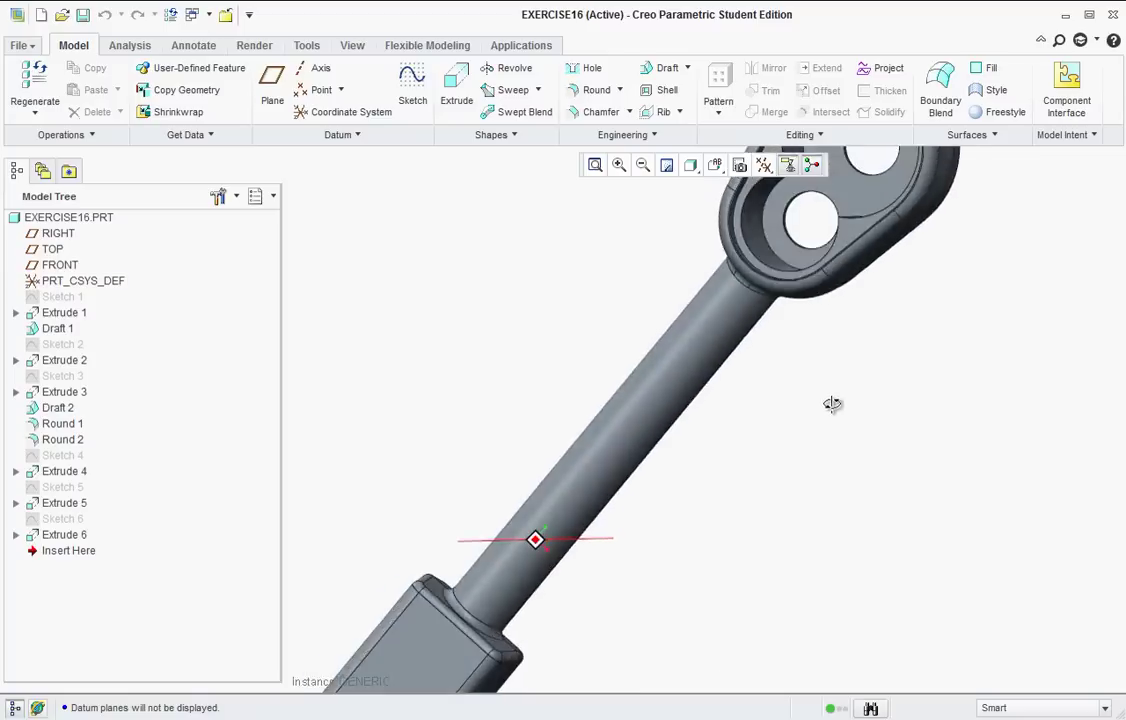
{"action": "middle_click_drag", "start_coordinate": [832, 404], "coordinate": [800, 423]}
{"action": "scroll", "coordinate": [800, 423], "scroll_direction": "up", "scroll_amount": 3}
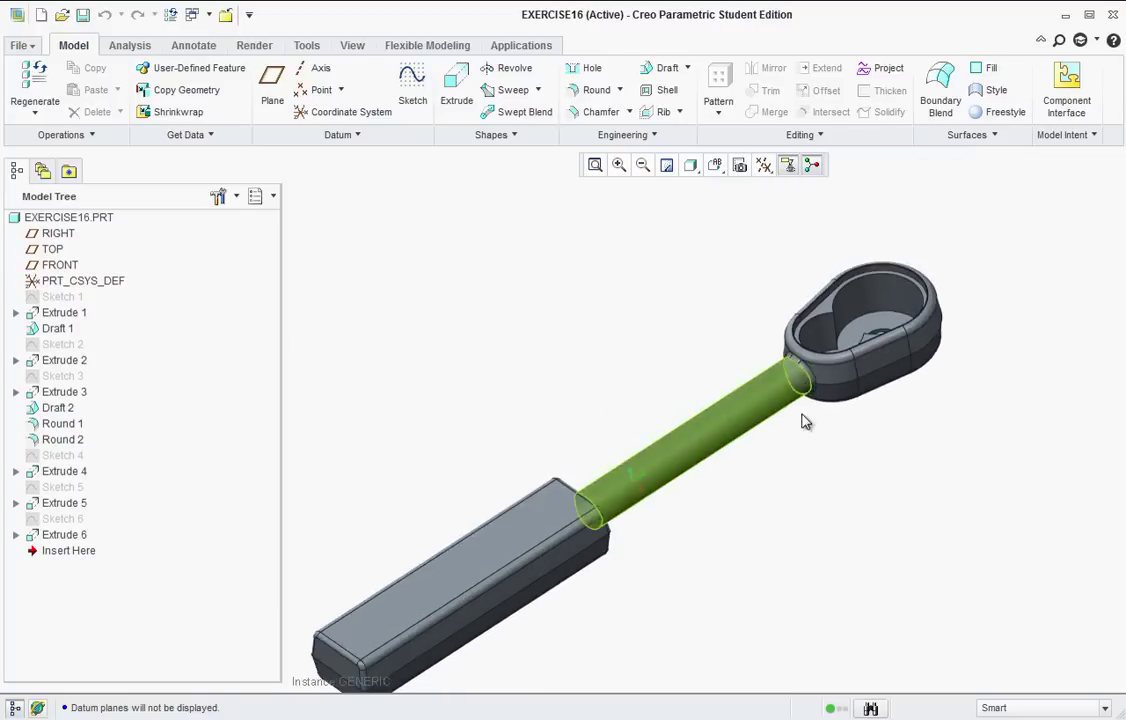
{"action": "scroll", "coordinate": [803, 423], "scroll_direction": "up", "scroll_amount": 1}
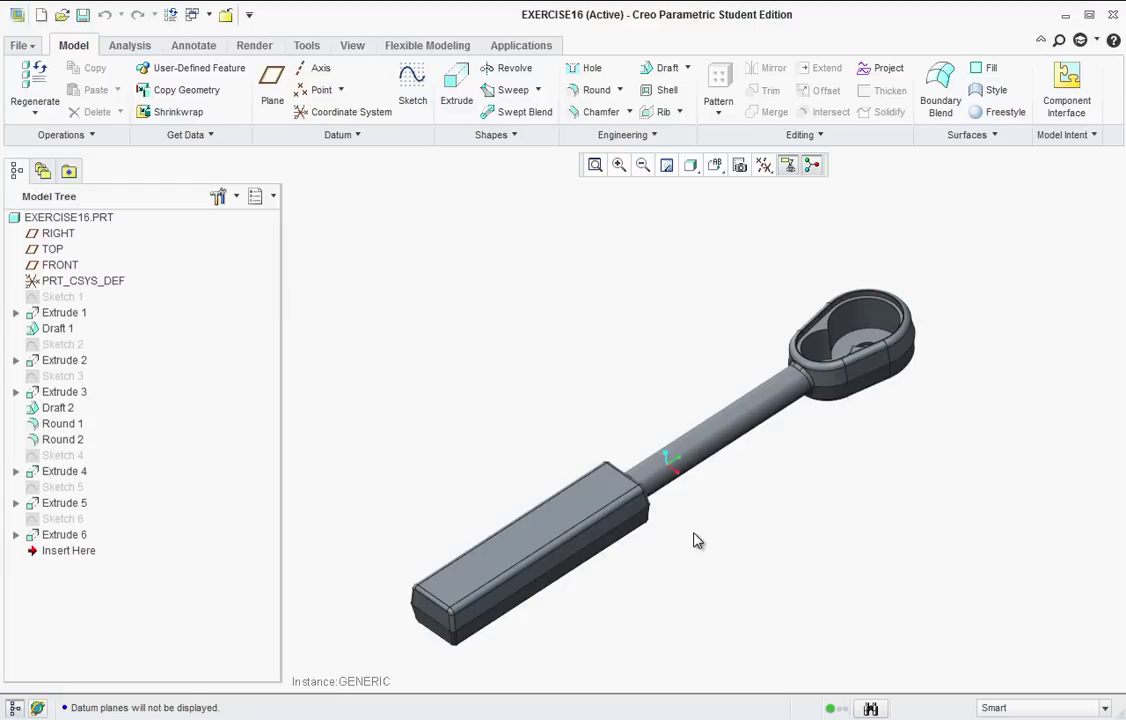
{"action": "middle_click_drag", "start_coordinate": [670, 366], "coordinate": [673, 352]}
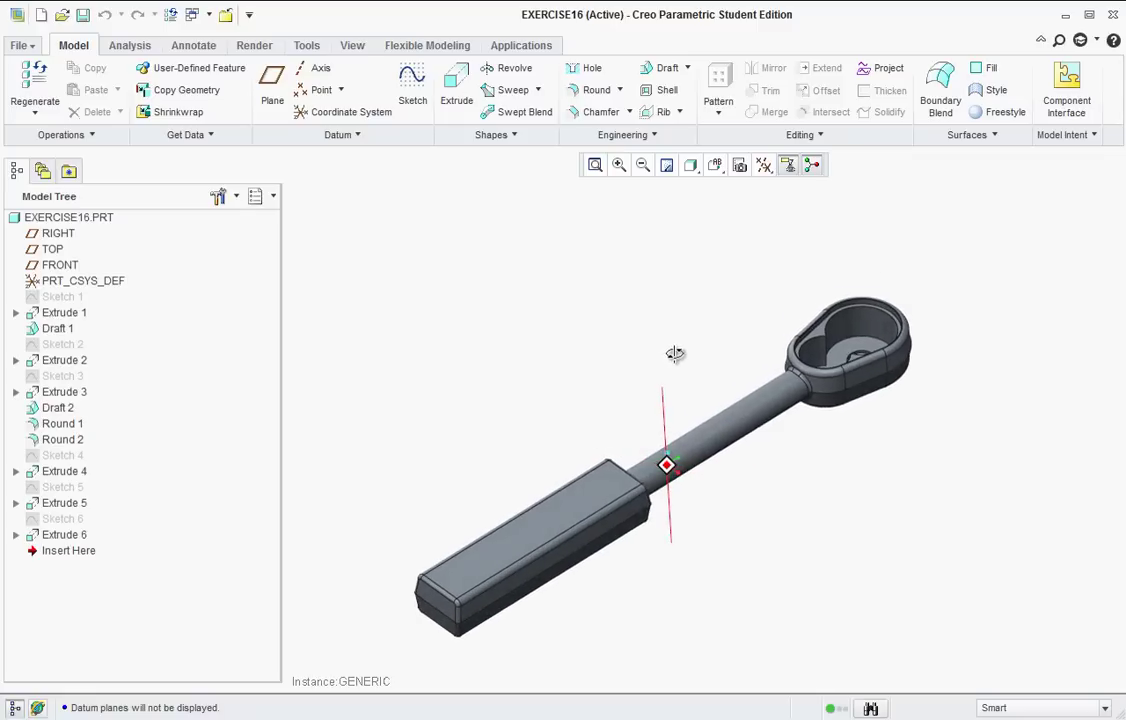
Open the EXERCISE16 family table and bring up its column items list
{"action": "left_click", "coordinate": [1093, 140]}
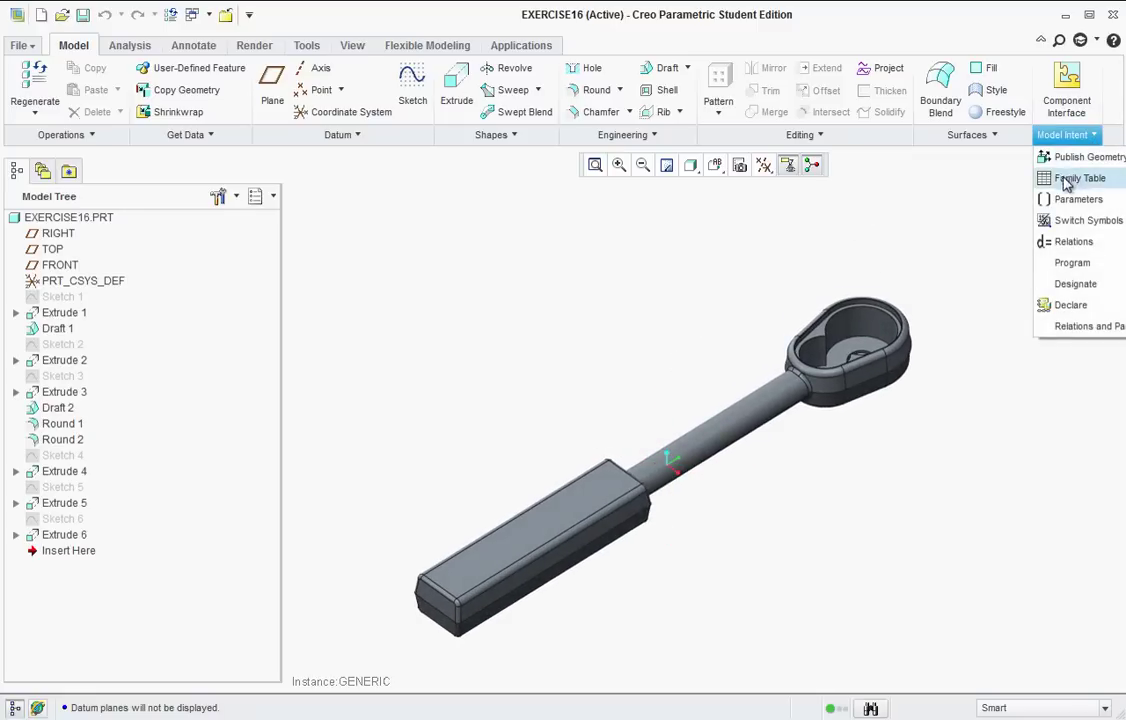
{"action": "left_click", "coordinate": [1066, 180]}
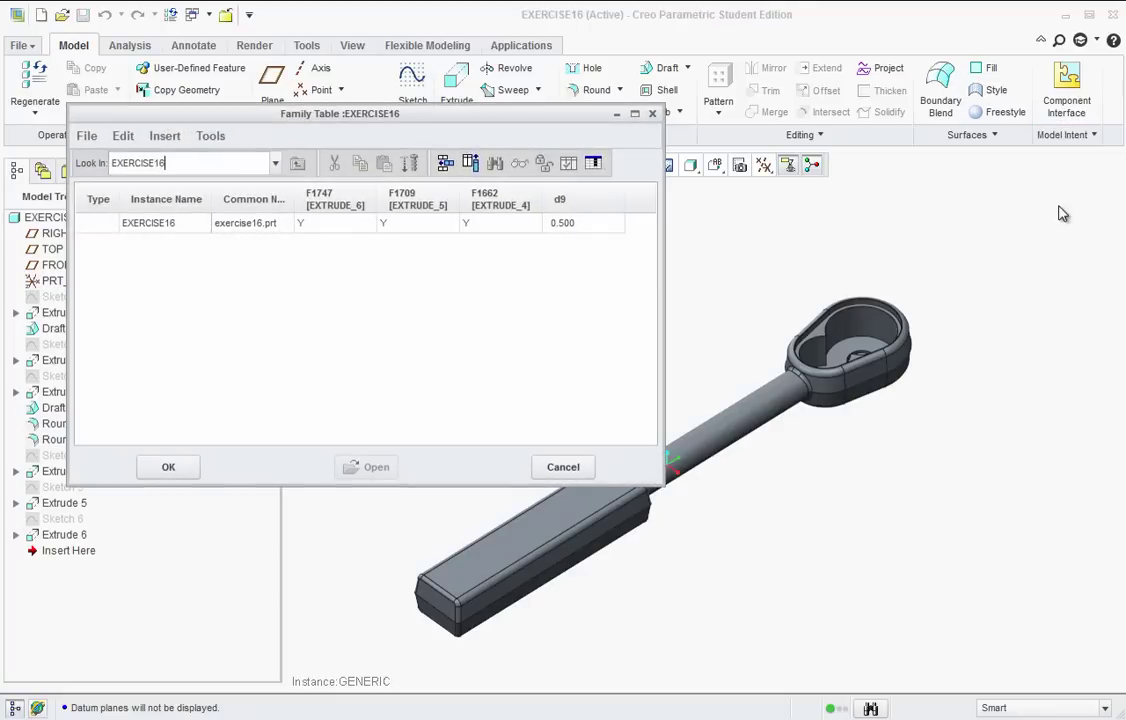
{"action": "left_click_drag", "start_coordinate": [389, 117], "coordinate": [508, 51]}
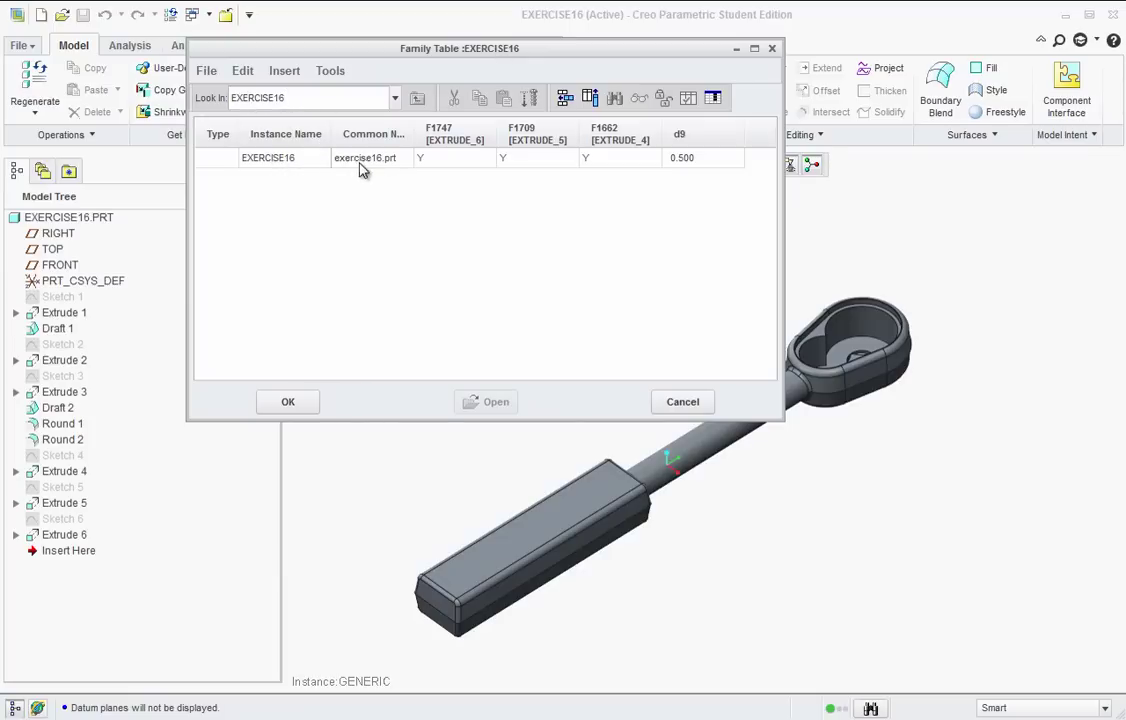
{"action": "right_click", "coordinate": [461, 141]}
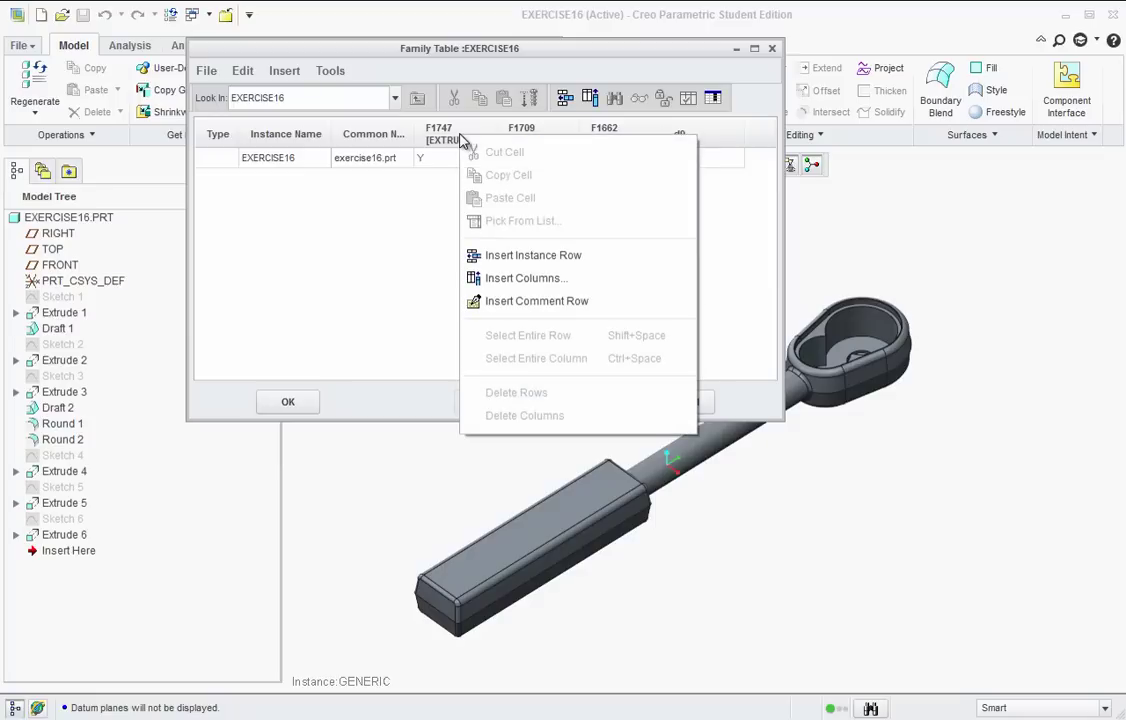
{"action": "left_click", "coordinate": [527, 288]}
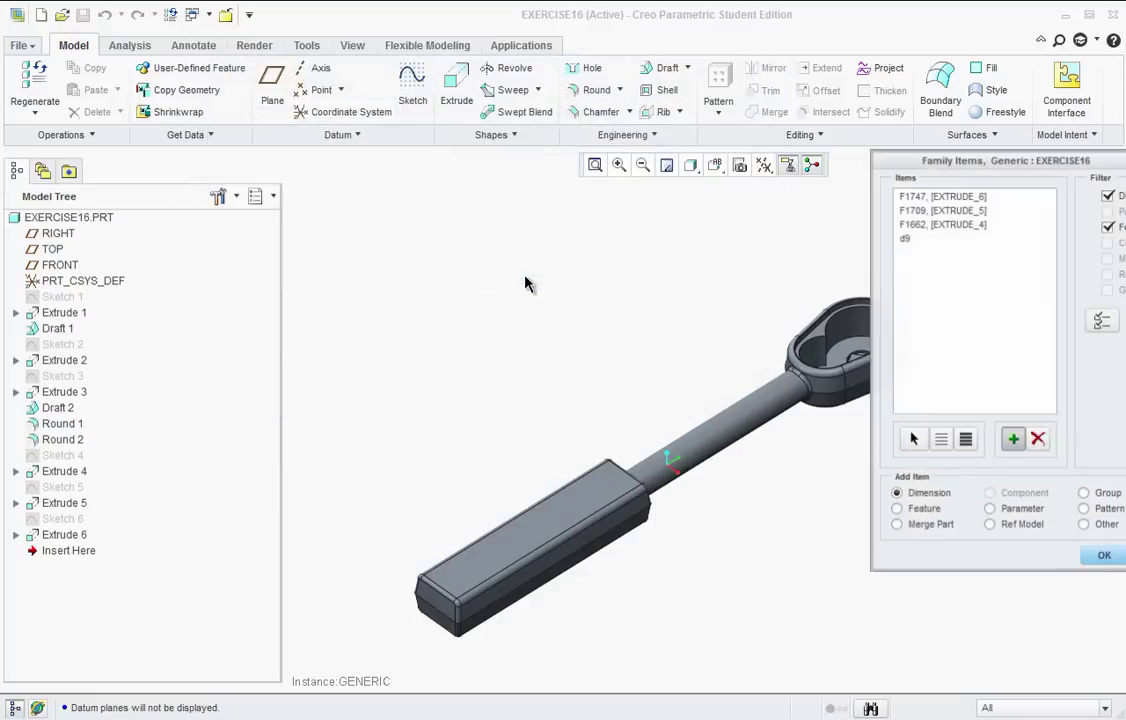
Delete the F1662, F1709, F1747 and d9 columns and confirm the empty list
{"action": "left_click", "coordinate": [940, 224]}
{"action": "left_click", "coordinate": [1038, 440]}
{"action": "left_click", "coordinate": [940, 209]}
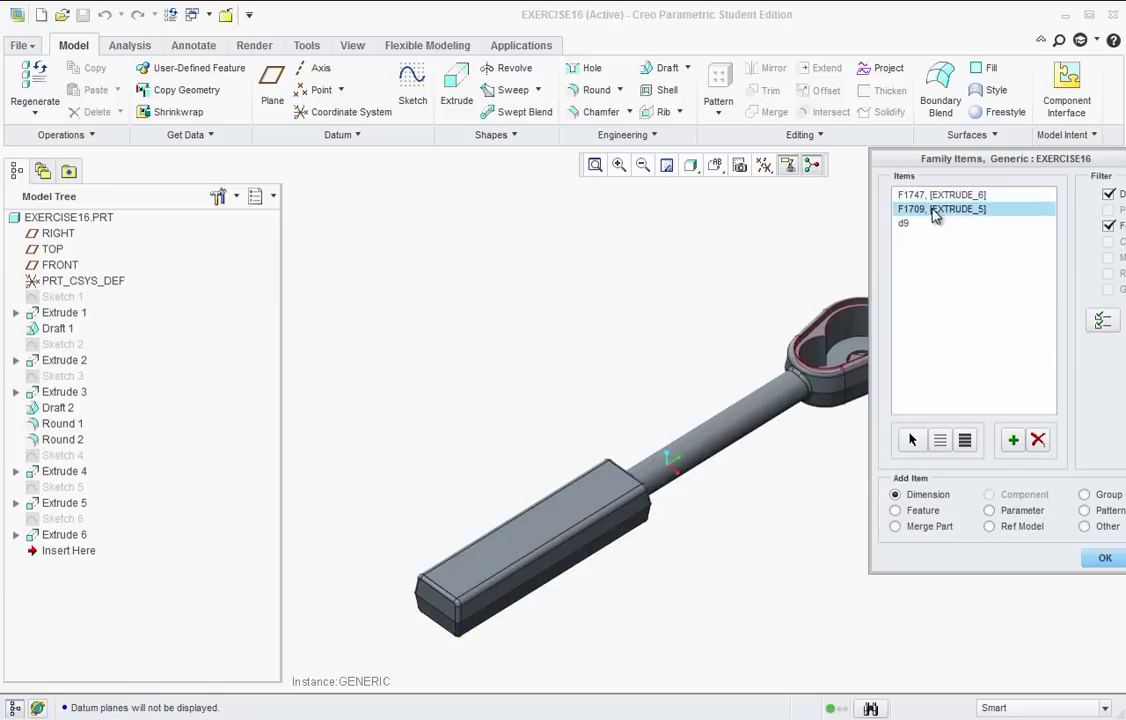
{"action": "left_click", "coordinate": [1046, 440]}
{"action": "left_click", "coordinate": [950, 196]}
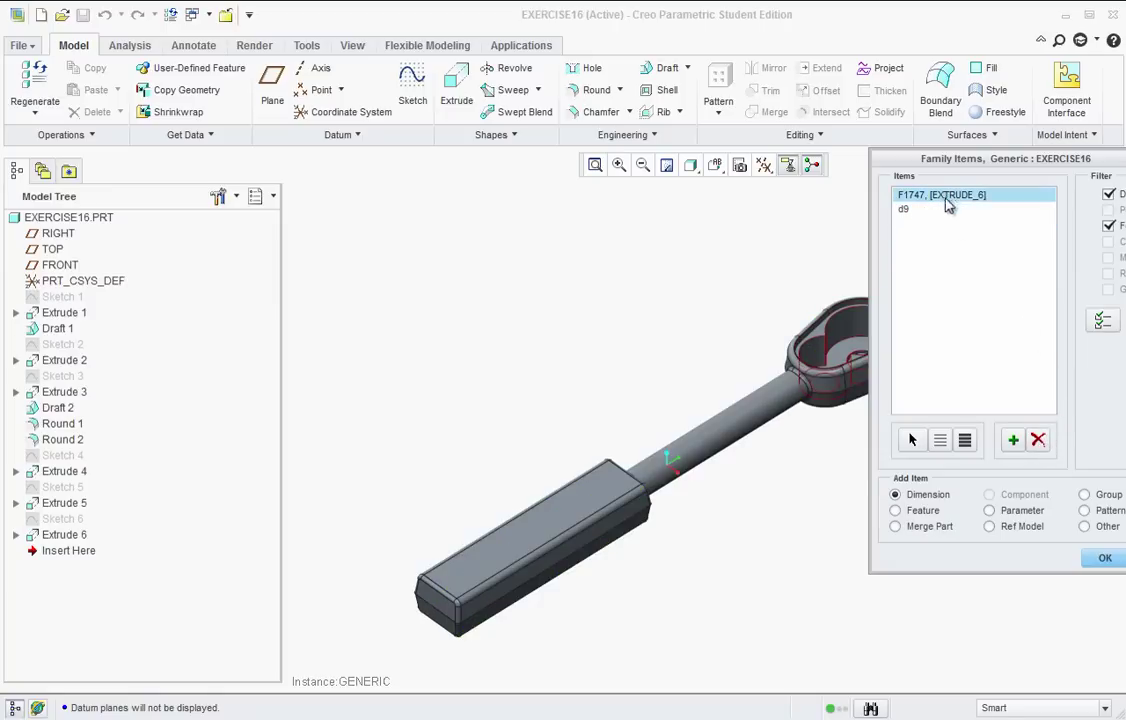
{"action": "left_click", "coordinate": [1040, 440]}
{"action": "left_click", "coordinate": [905, 196]}
{"action": "key", "text": "Delete"}
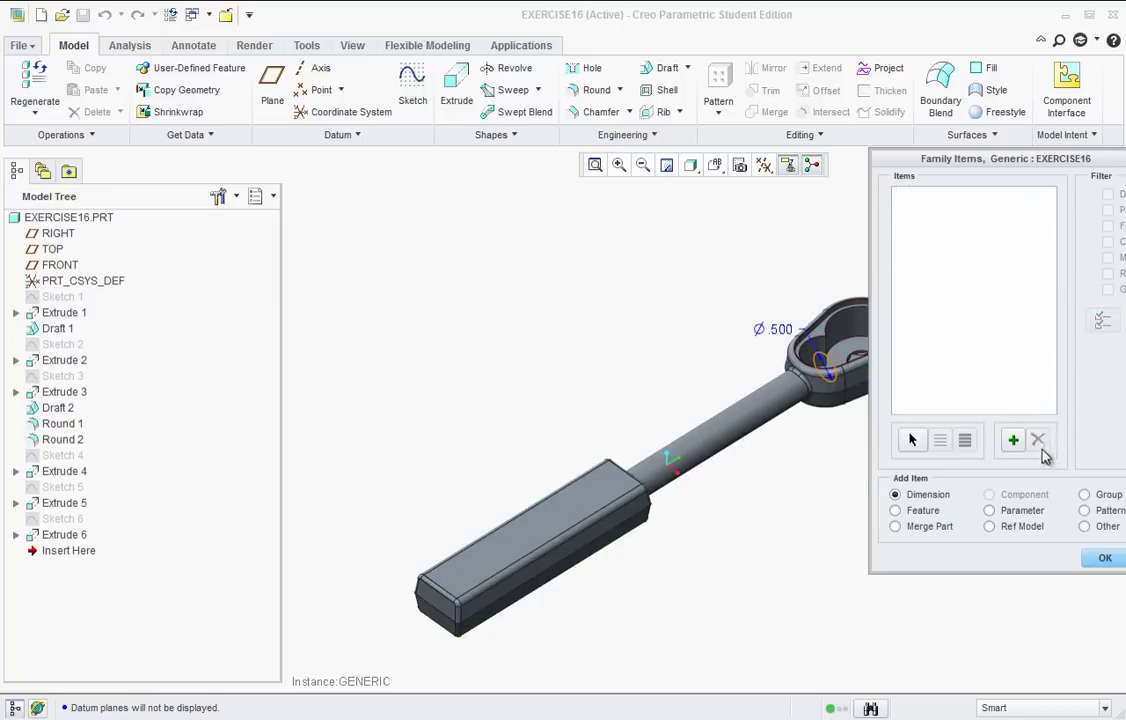
{"action": "left_click", "coordinate": [1108, 560]}
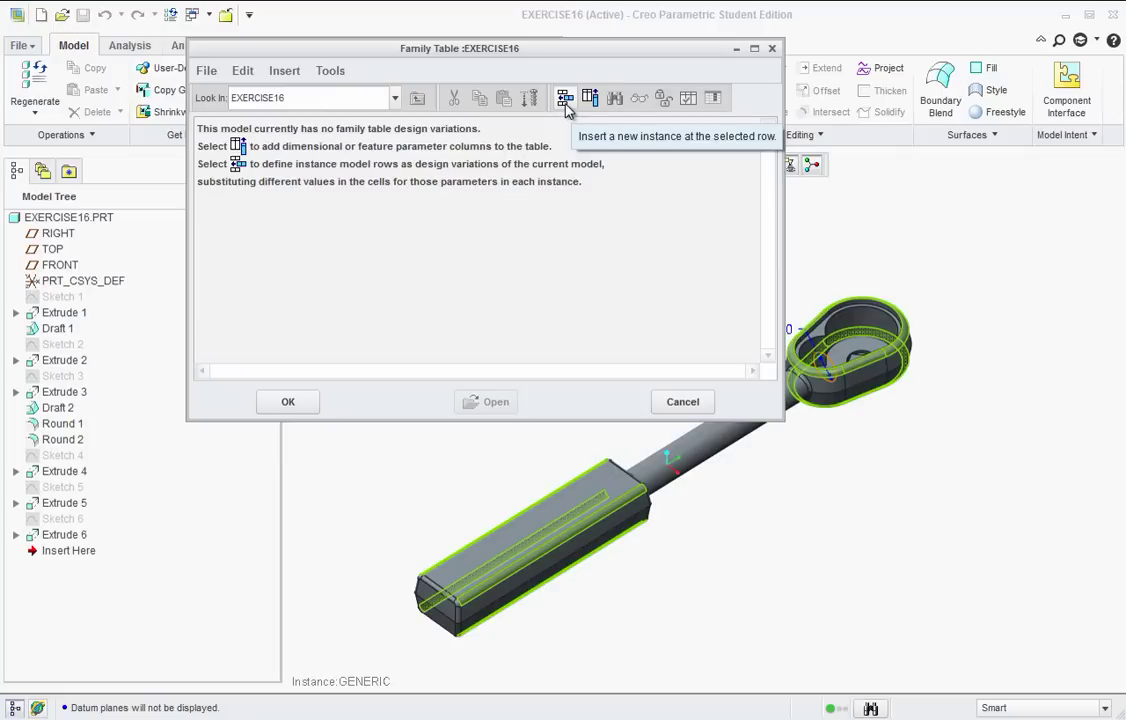
Insert two instance rows, EXERCISE16_INST and EXERCISE16_INST1, below the generic part
{"action": "left_click", "coordinate": [565, 100]}
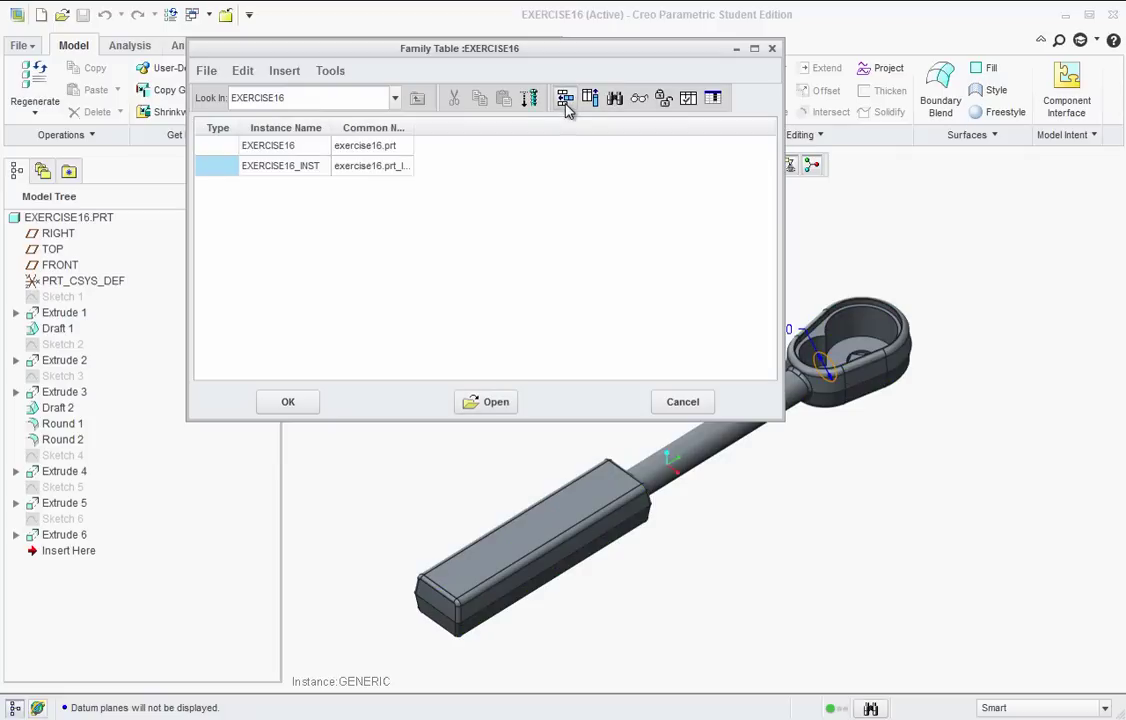
{"action": "left_click", "coordinate": [565, 100]}
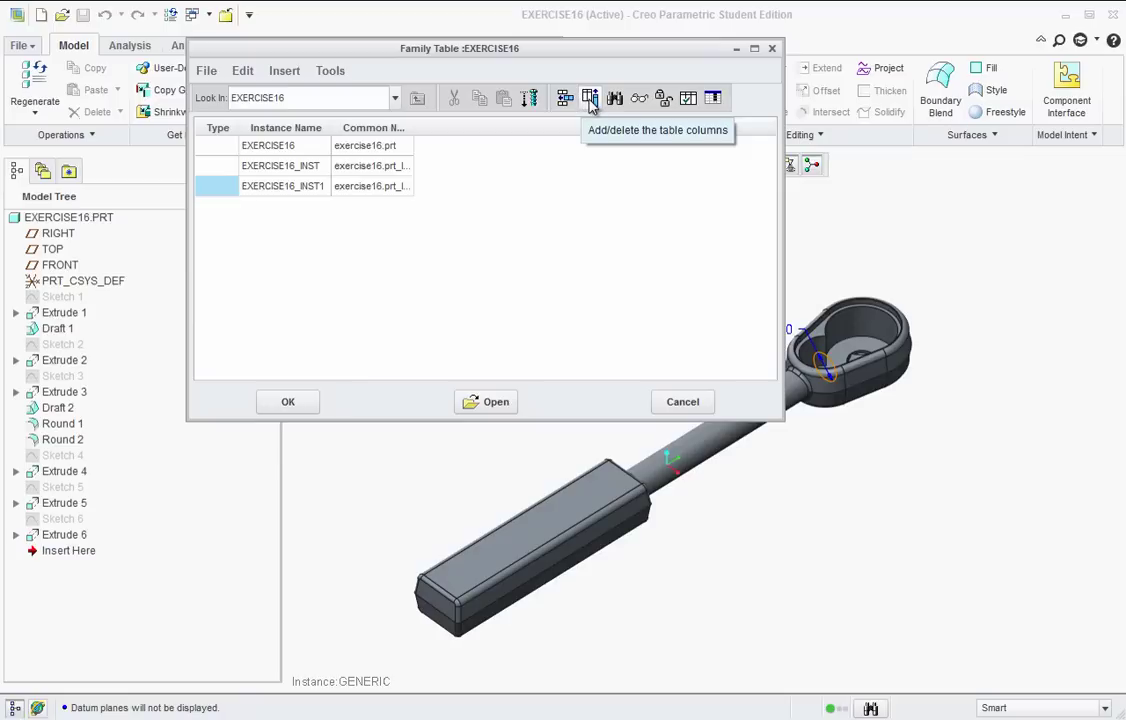
Add the ratchet head's d9 diameter dimension as a family table column
{"action": "left_click", "coordinate": [590, 100]}
{"action": "left_click_drag", "start_coordinate": [1000, 68], "coordinate": [395, 21]}
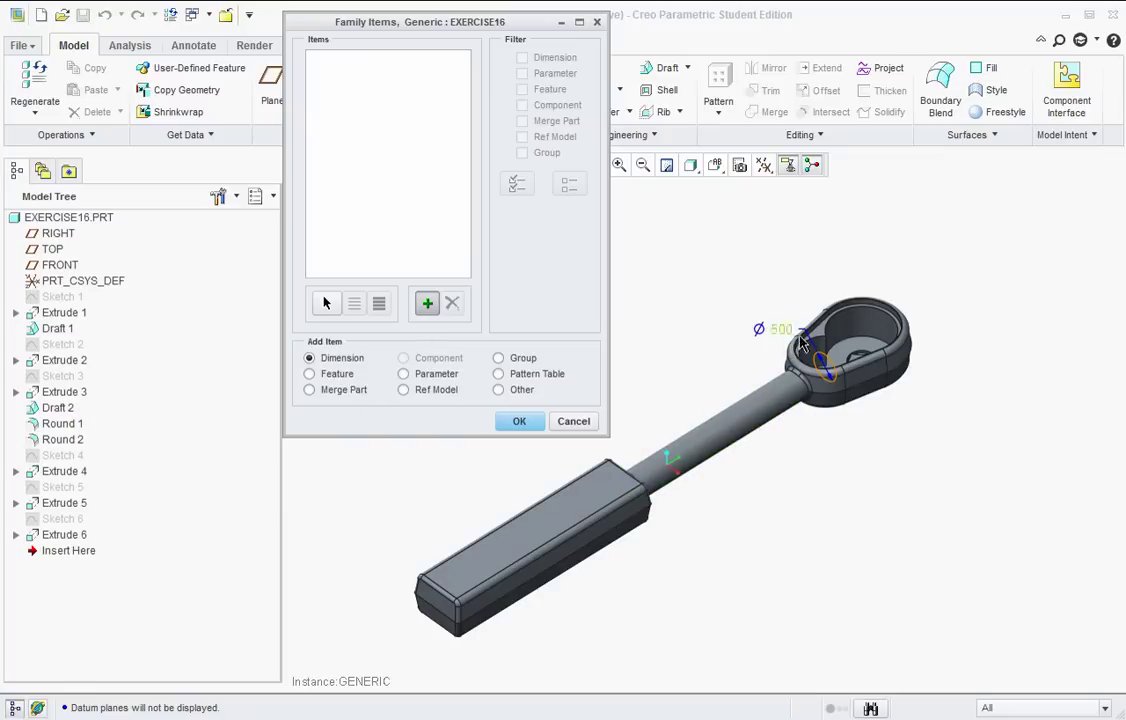
{"action": "left_click", "coordinate": [748, 413]}
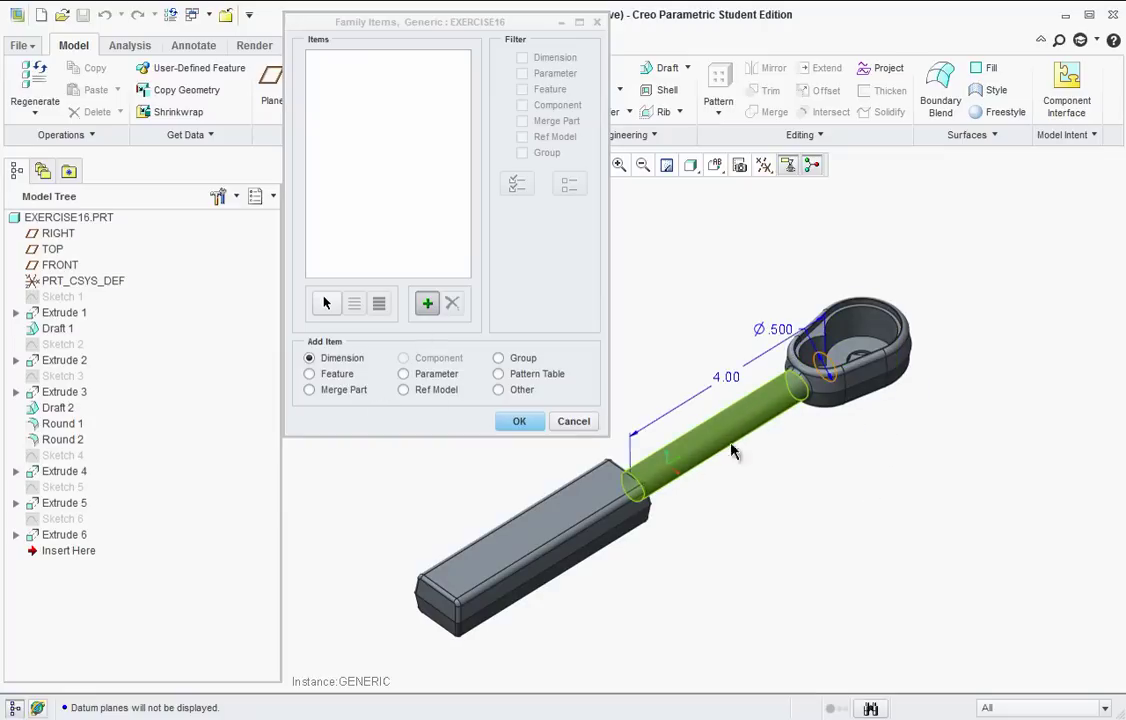
{"action": "left_click", "coordinate": [640, 502]}
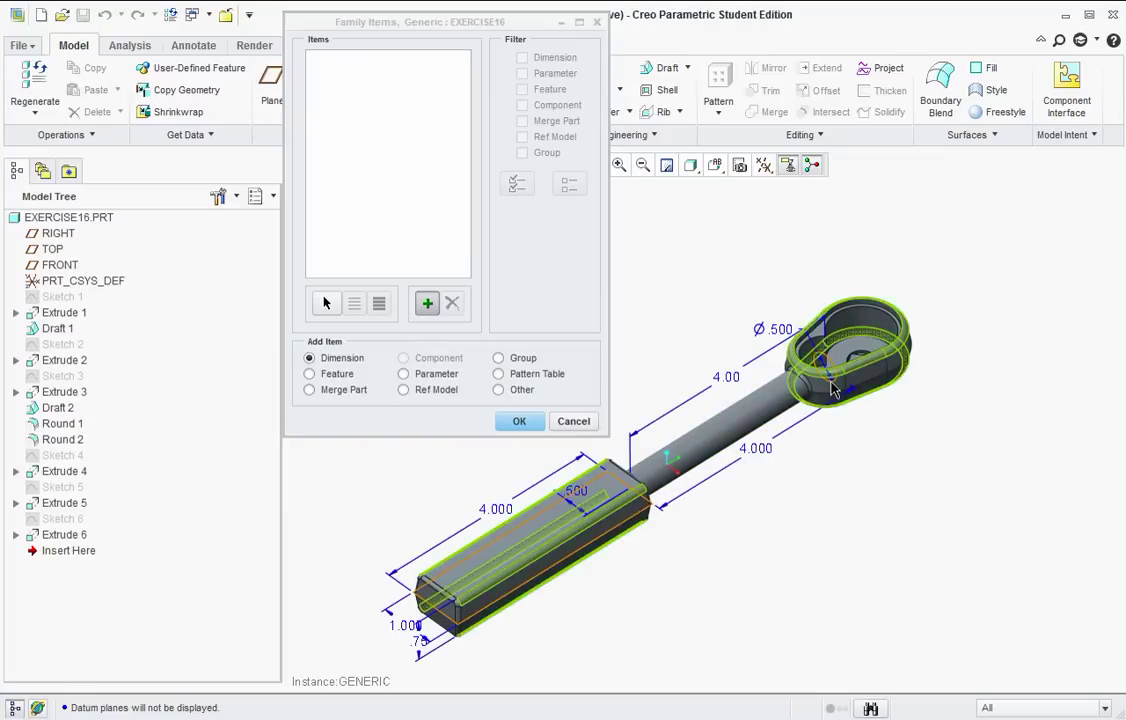
{"action": "left_click", "coordinate": [878, 348]}
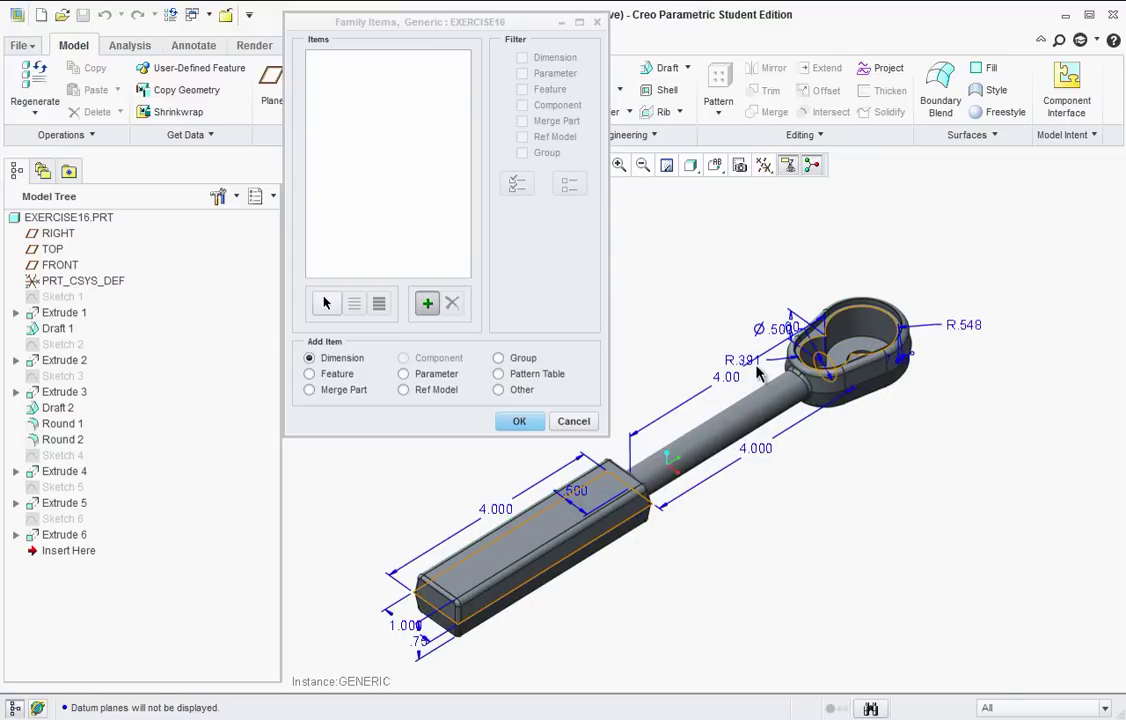
{"action": "scroll", "coordinate": [810, 360], "scroll_direction": "up", "scroll_amount": 3}
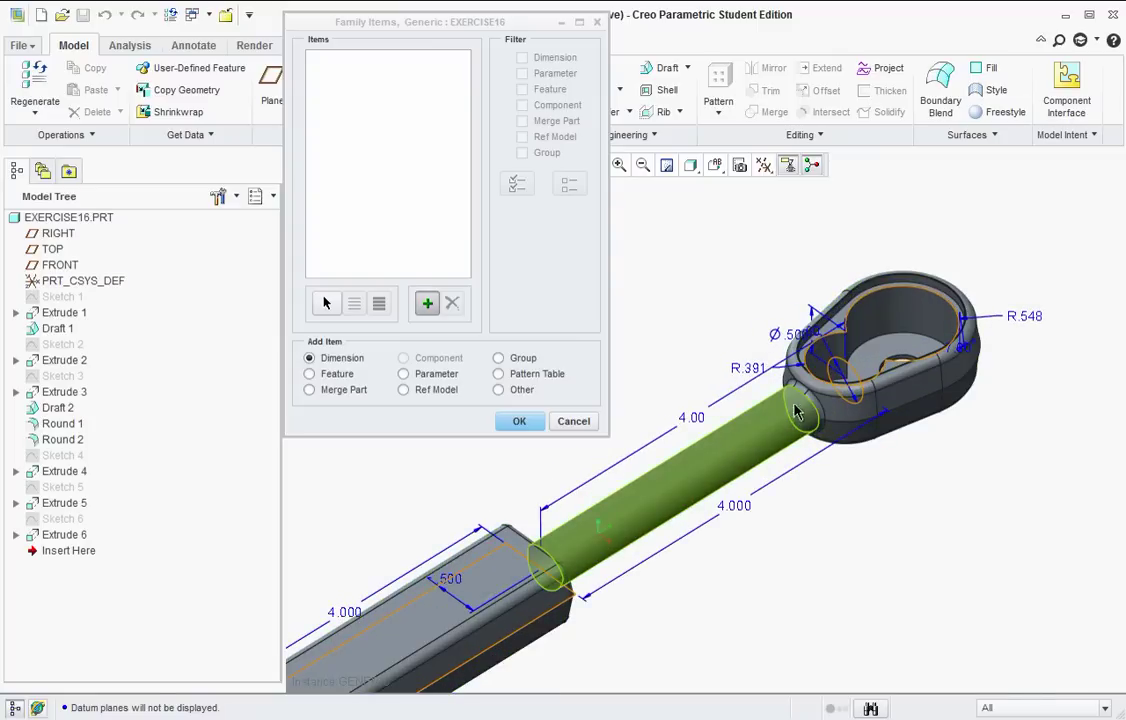
{"action": "scroll", "coordinate": [808, 410], "scroll_direction": "up", "scroll_amount": 2}
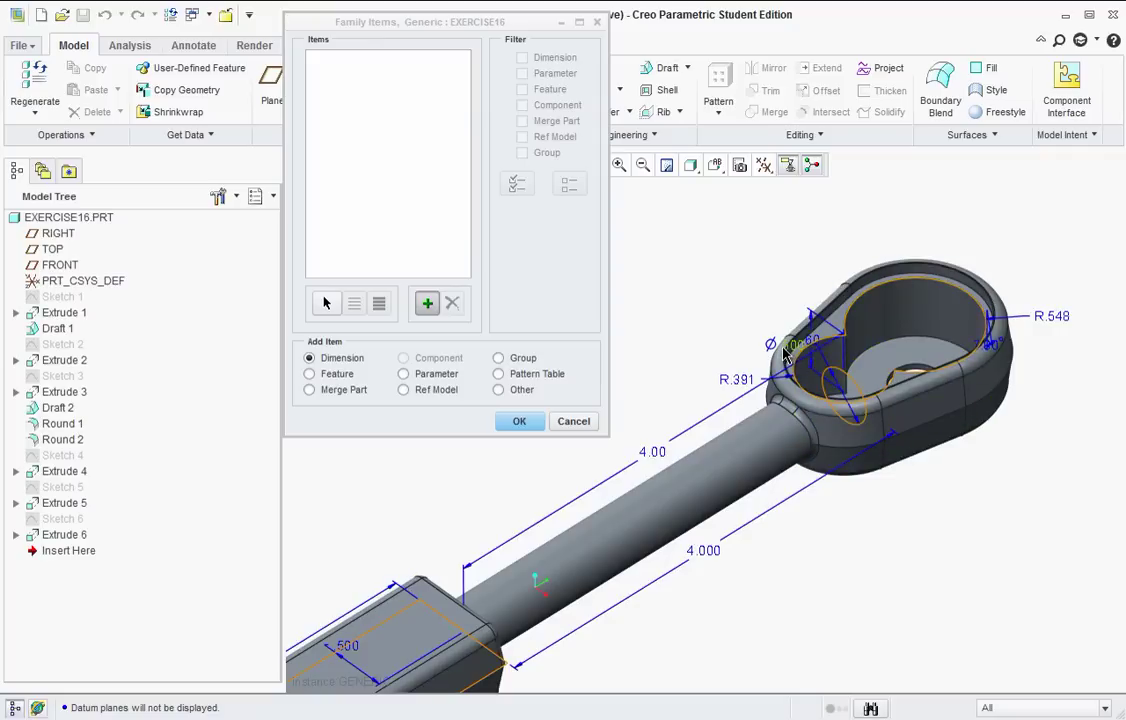
{"action": "scroll", "coordinate": [785, 355], "scroll_direction": "up", "scroll_amount": 2}
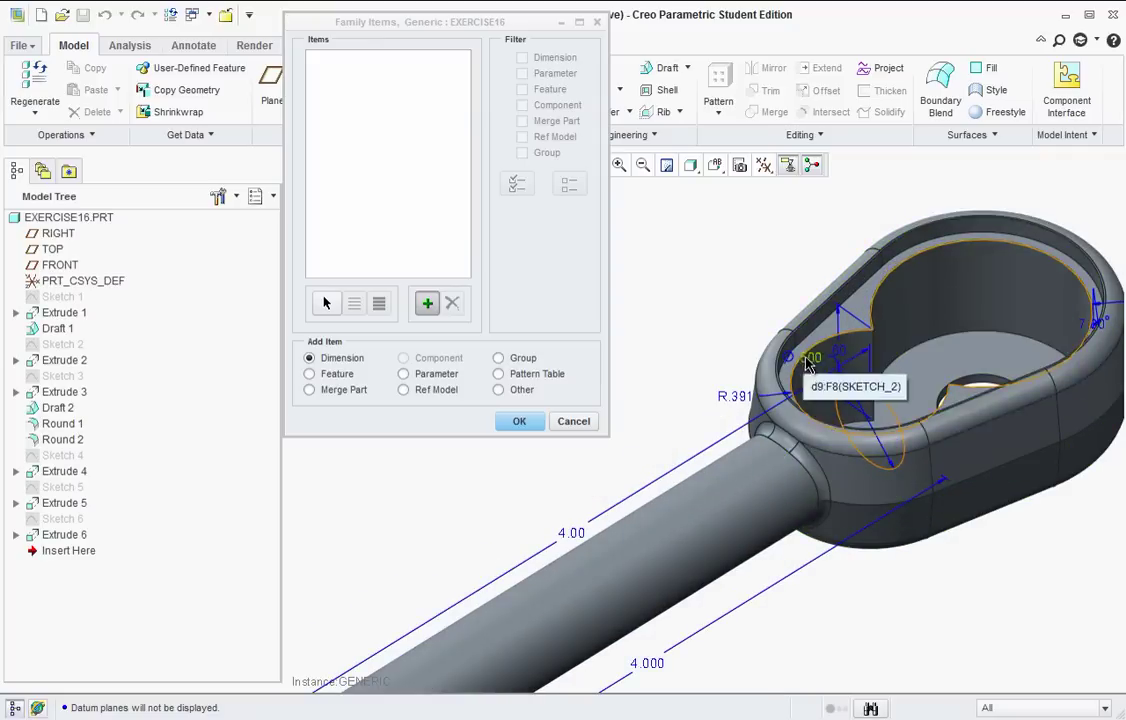
{"action": "left_click", "coordinate": [810, 366]}
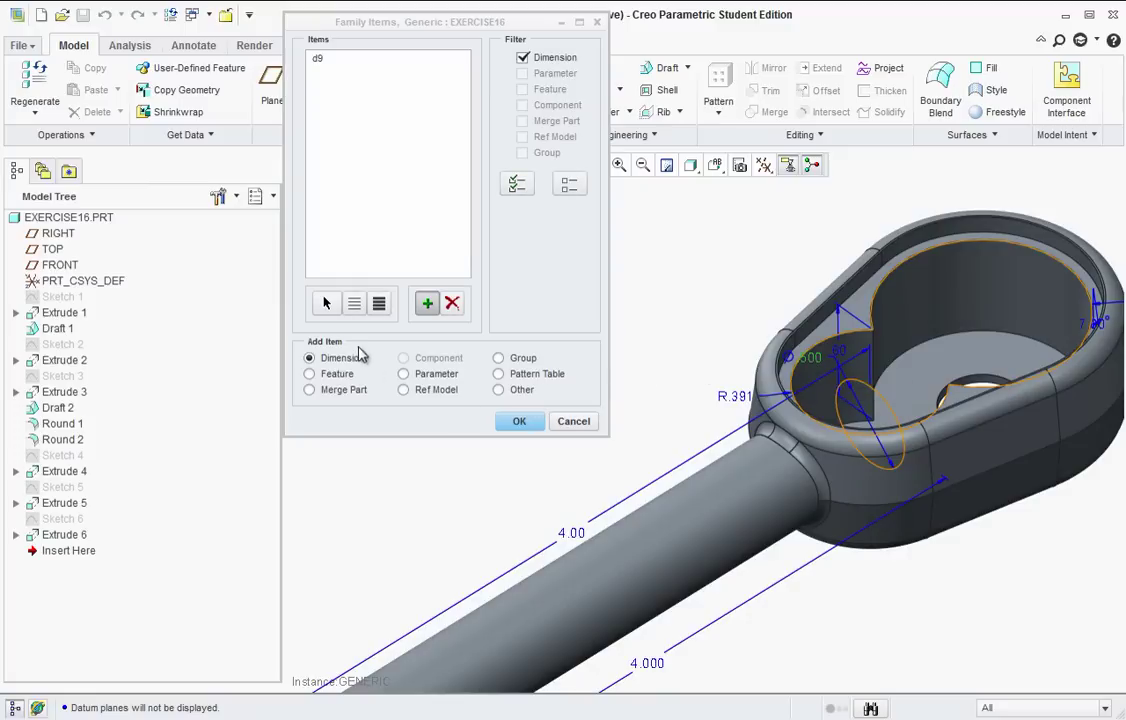
Add features Extrude 6, Extrude 5 and Extrude 4 as columns and return to the table
{"action": "left_click", "coordinate": [310, 374]}
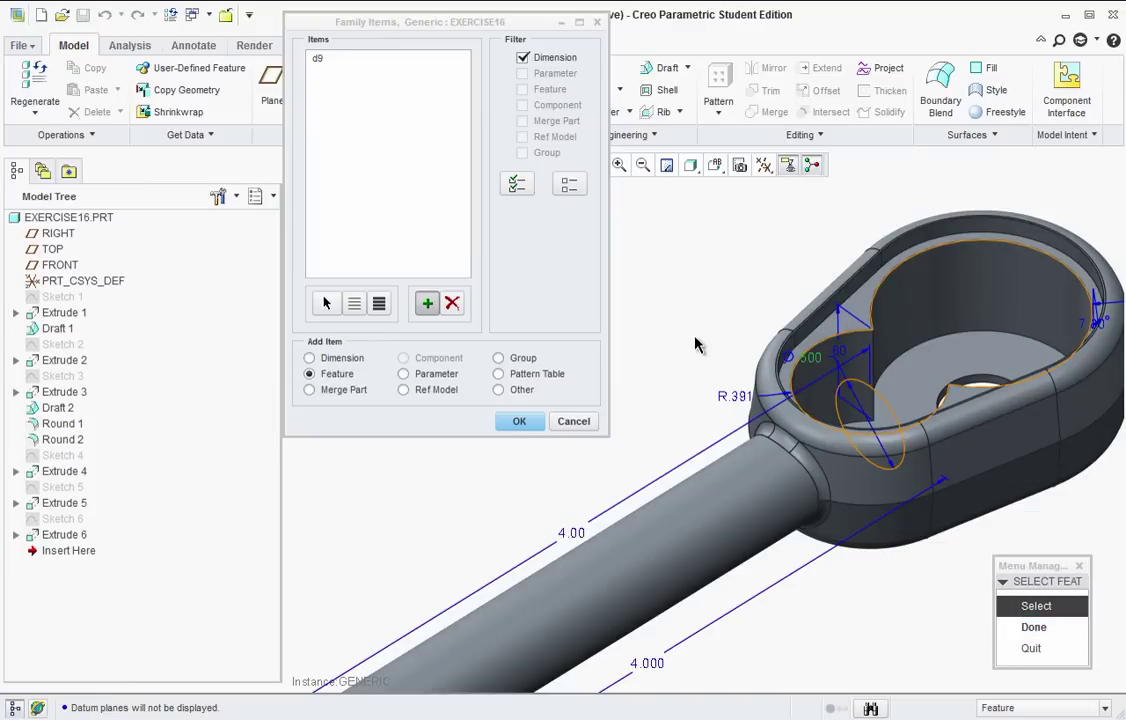
{"action": "scroll", "coordinate": [696, 342], "scroll_direction": "down", "scroll_amount": 5}
{"action": "scroll", "coordinate": [468, 448], "scroll_direction": "up", "scroll_amount": 2}
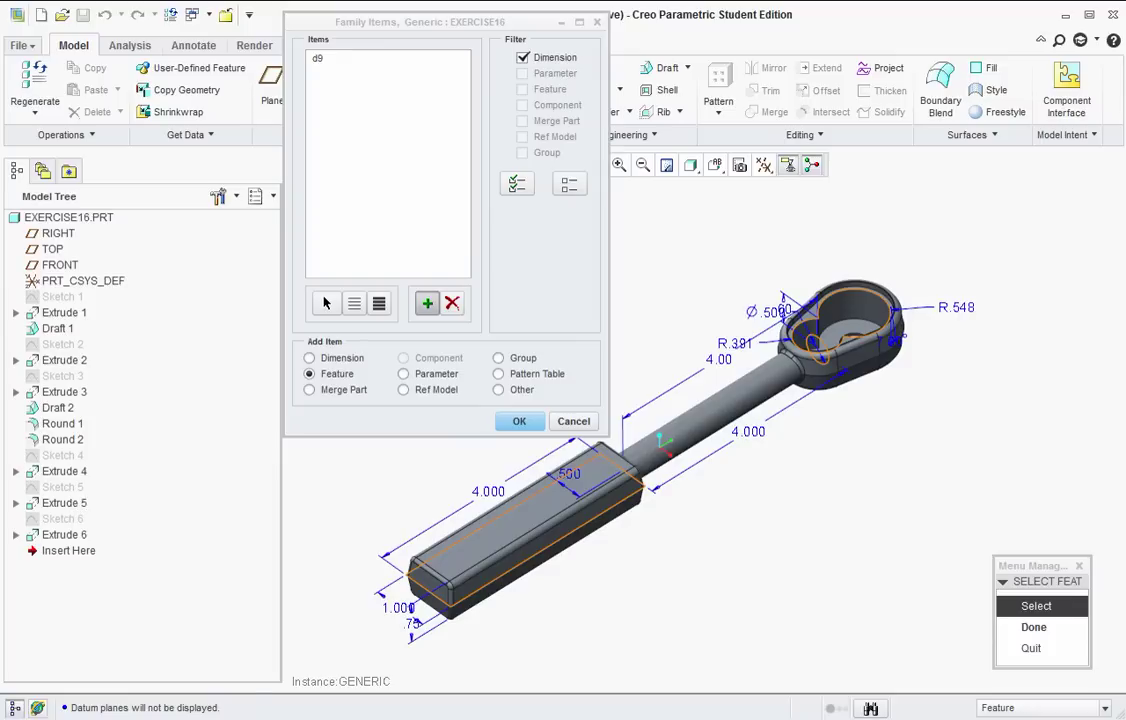
{"action": "left_click", "coordinate": [68, 538]}
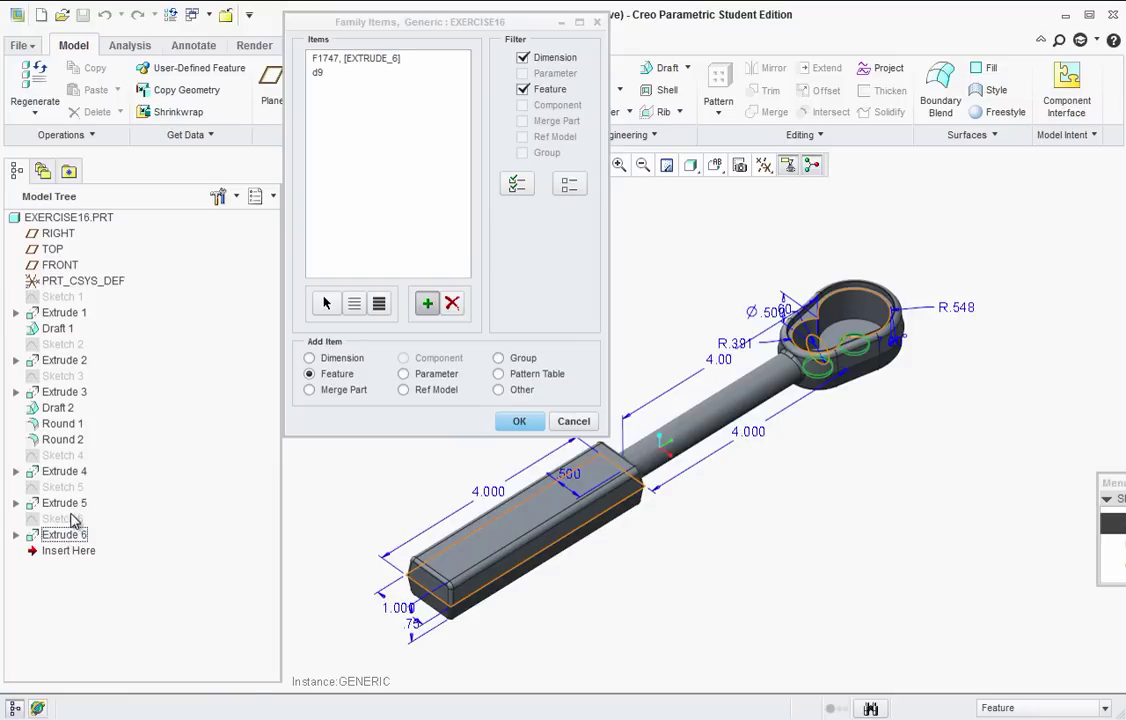
{"action": "left_click", "coordinate": [70, 503]}
{"action": "left_click", "coordinate": [77, 471]}
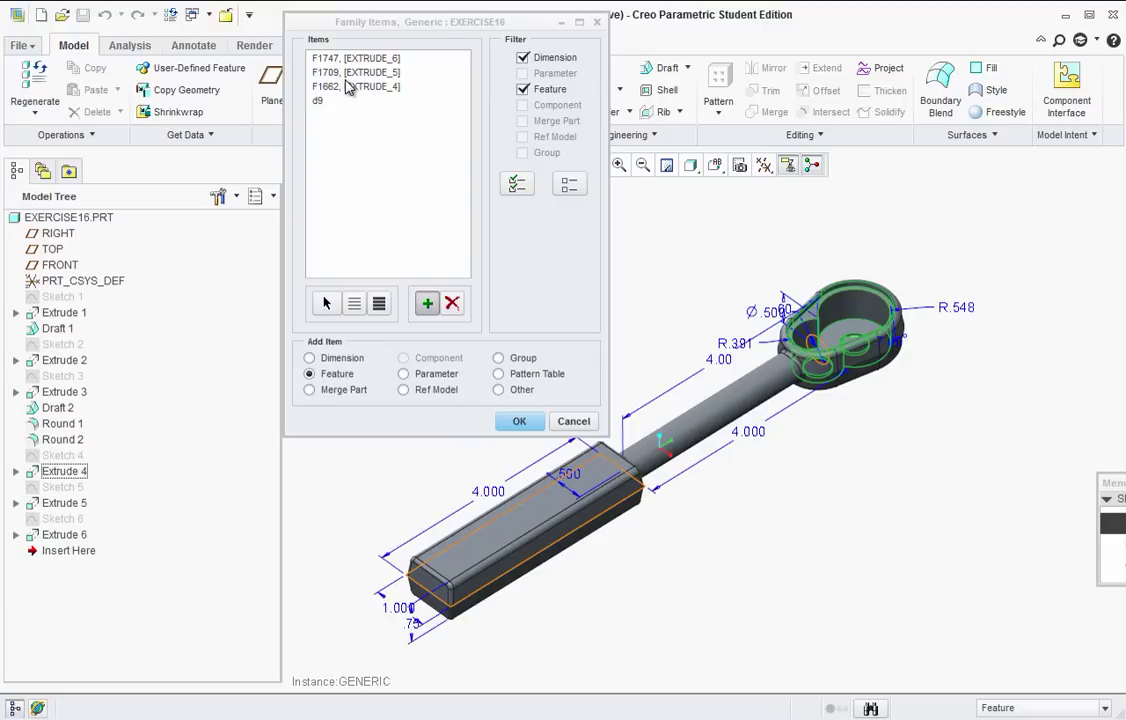
{"action": "left_click", "coordinate": [515, 421]}
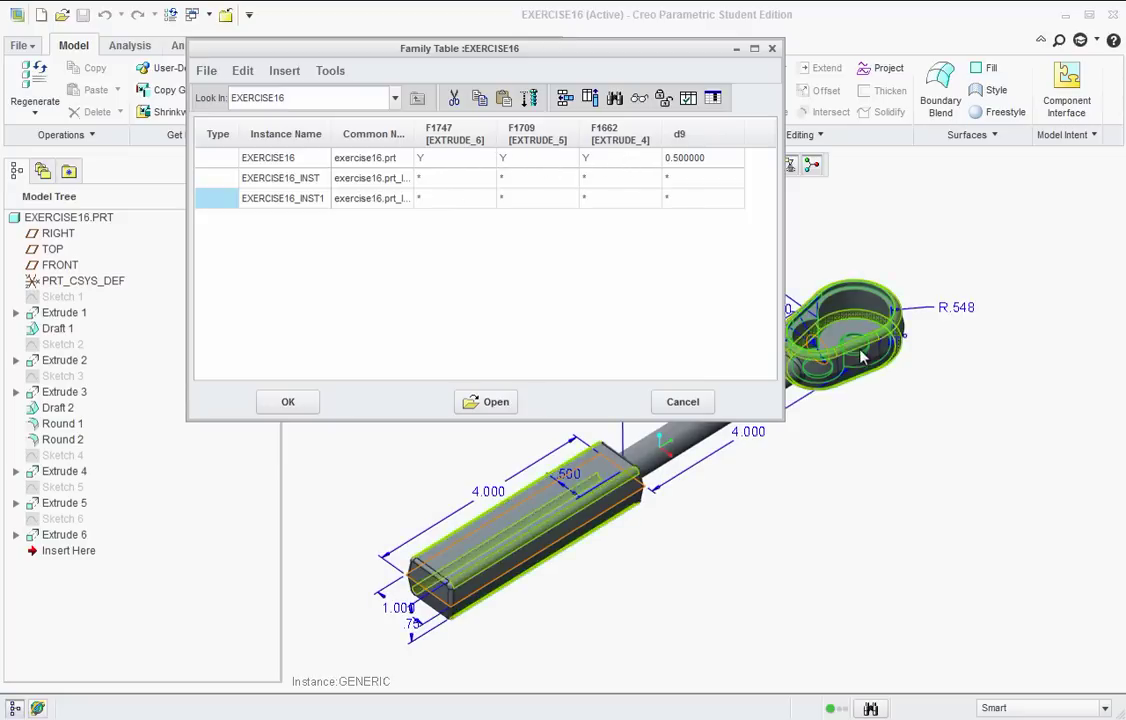
Enter N for F1747, F1709 and F1662 and .5 for d9 in EXERCISE16_INST
{"action": "scroll", "coordinate": [838, 333], "scroll_direction": "up", "scroll_amount": 3}
{"action": "scroll", "coordinate": [838, 333], "scroll_direction": "up", "scroll_amount": 2}
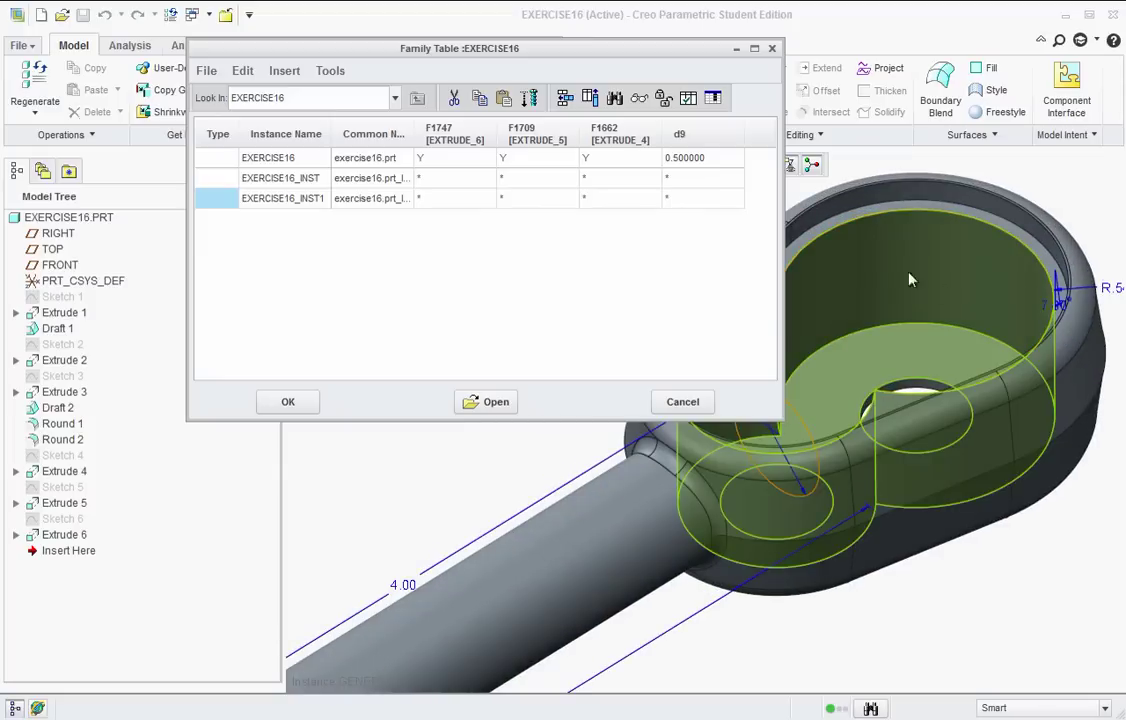
{"action": "left_click", "coordinate": [436, 179]}
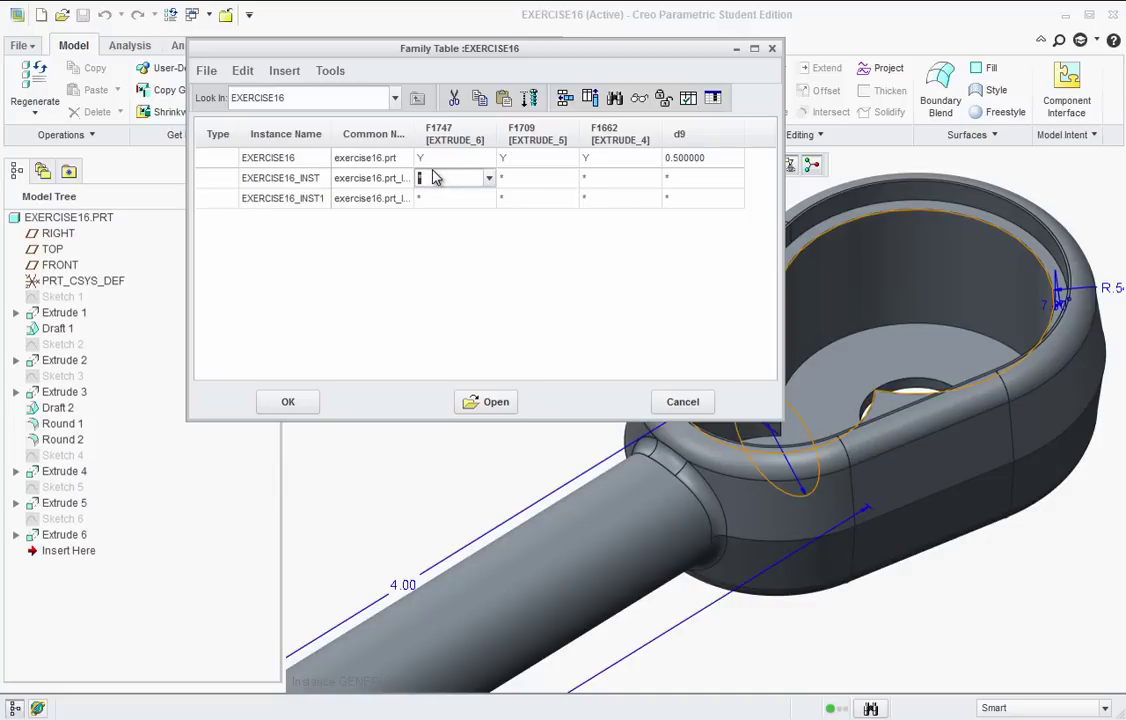
{"action": "type", "text": "N"}
{"action": "left_click", "coordinate": [522, 179]}
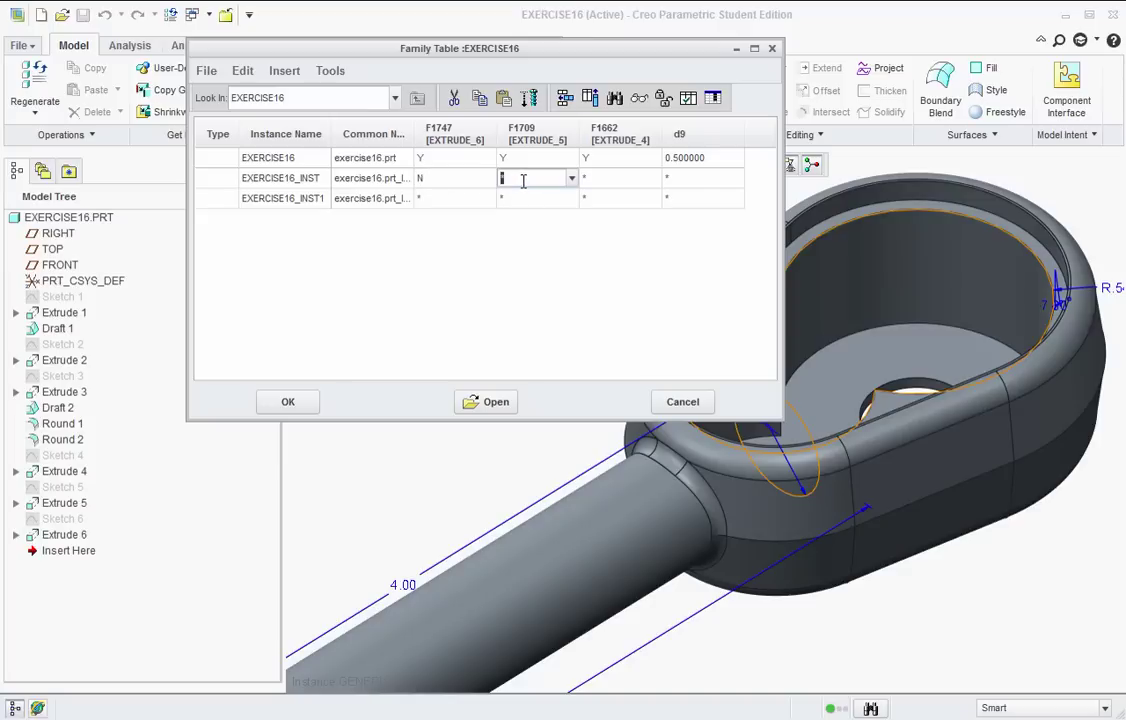
{"action": "type", "text": "n"}
{"action": "left_click", "coordinate": [603, 178]}
{"action": "type", "text": "n"}
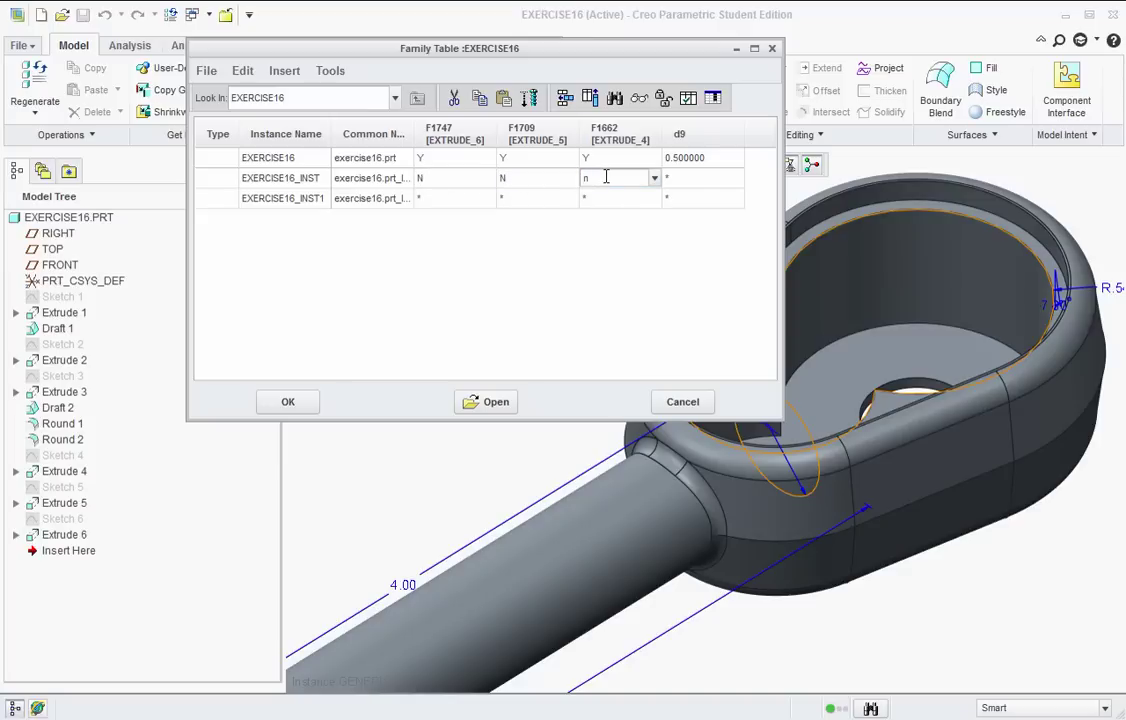
{"action": "left_click", "coordinate": [675, 178]}
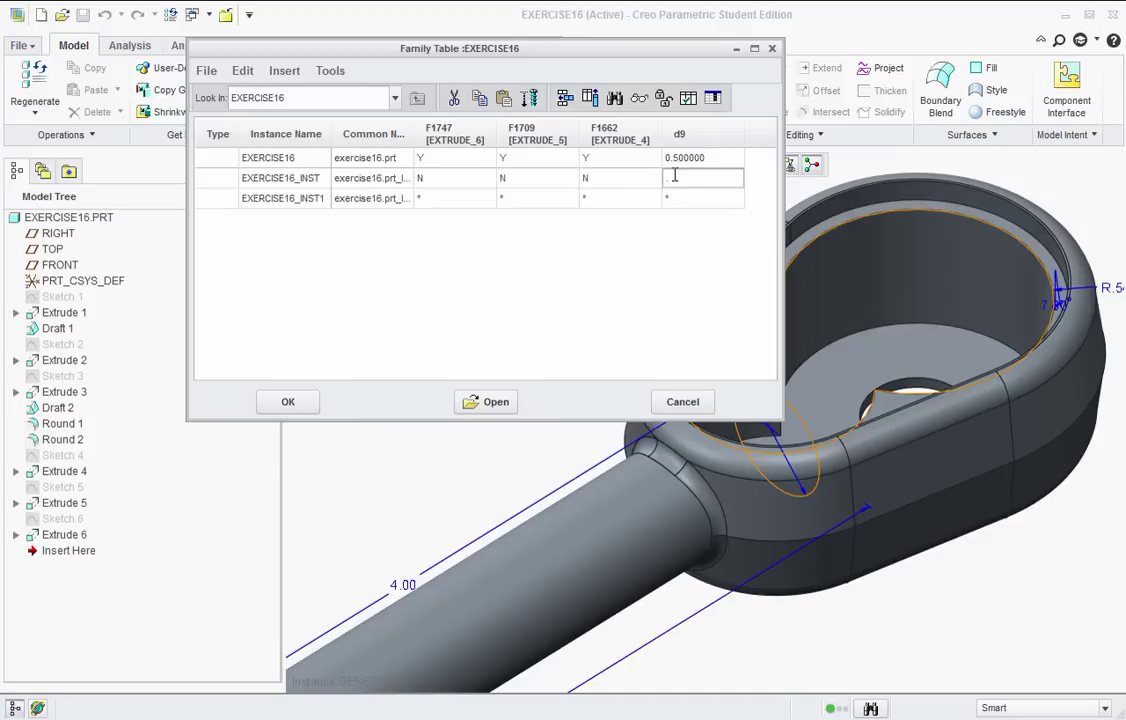
{"action": "type", "text": ".5"}
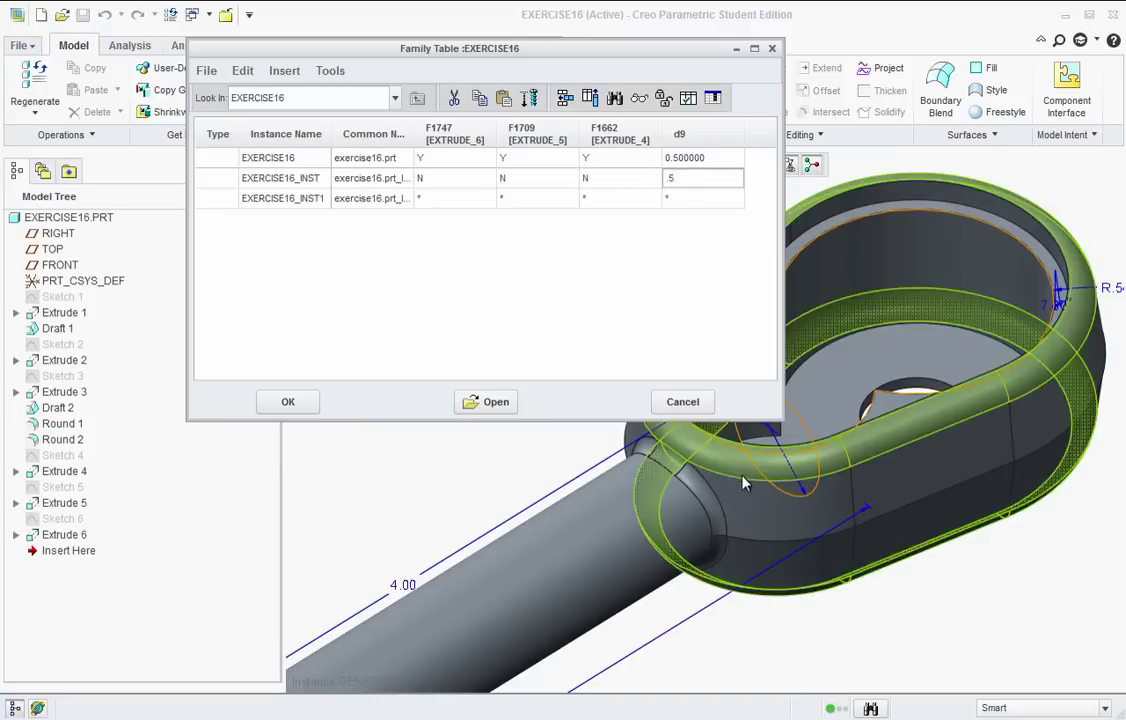
{"action": "left_click", "coordinate": [438, 199]}
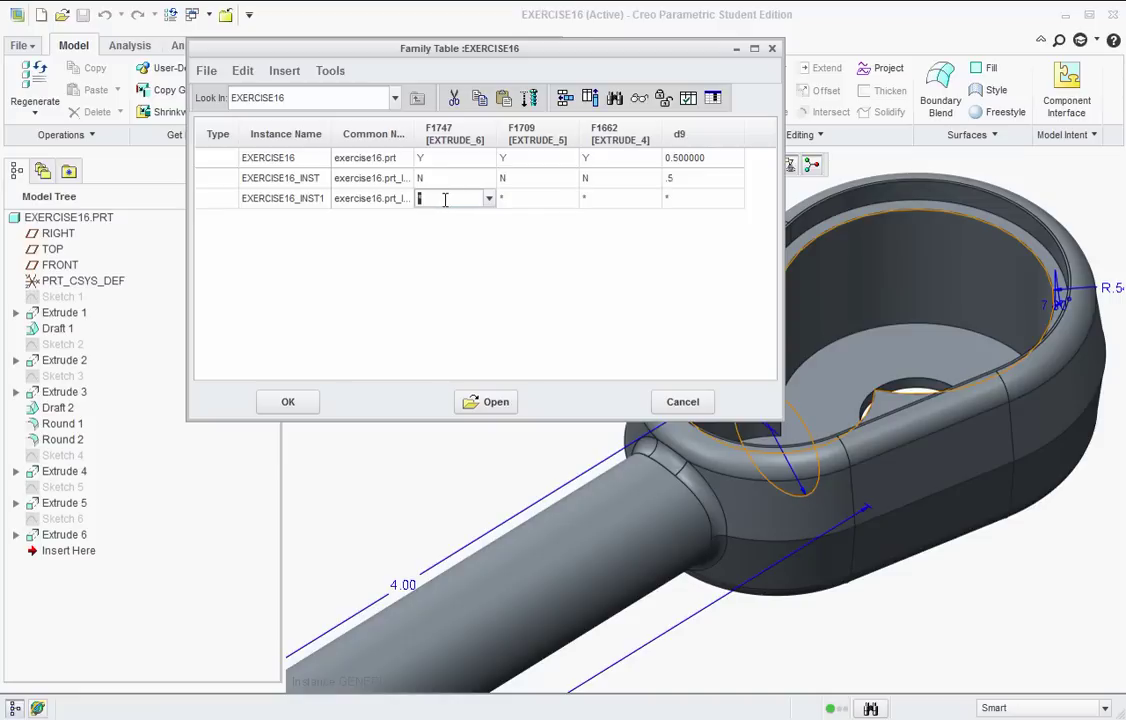
Give EXERCISE16_INST1 N, N, Y for F1747, F1709, F1662 and d9 of .375
{"action": "type", "text": "N"}
{"action": "left_click", "coordinate": [508, 198]}
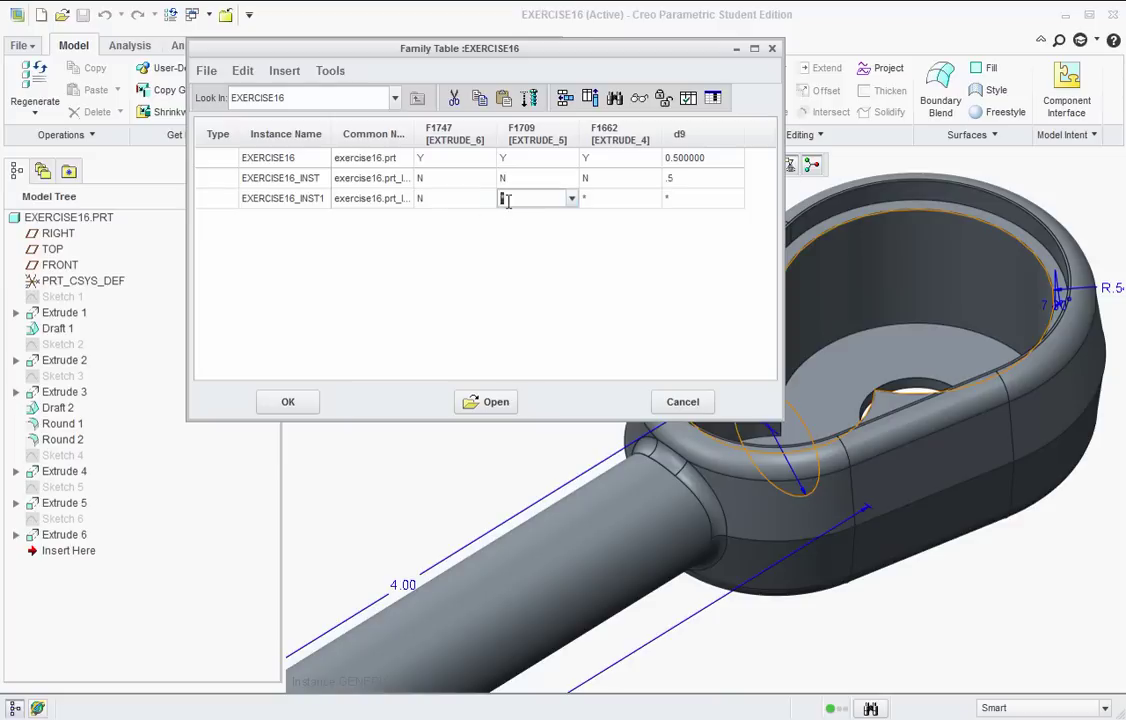
{"action": "type", "text": "N"}
{"action": "left_click", "coordinate": [600, 199]}
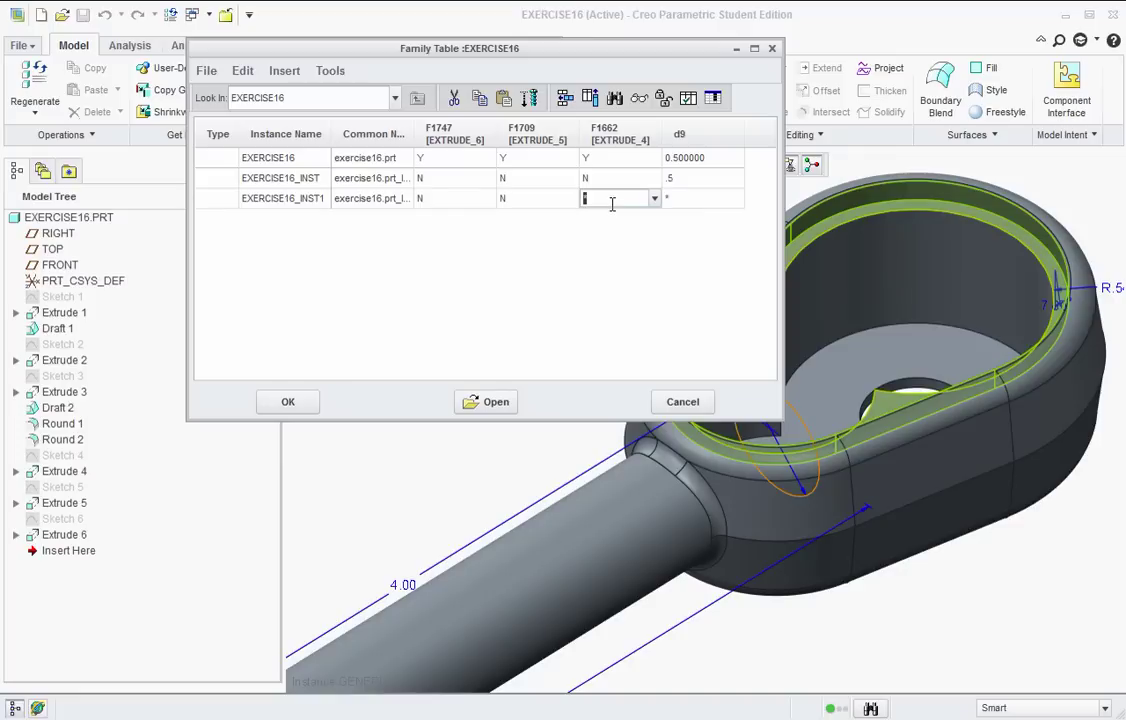
{"action": "type", "text": "y"}
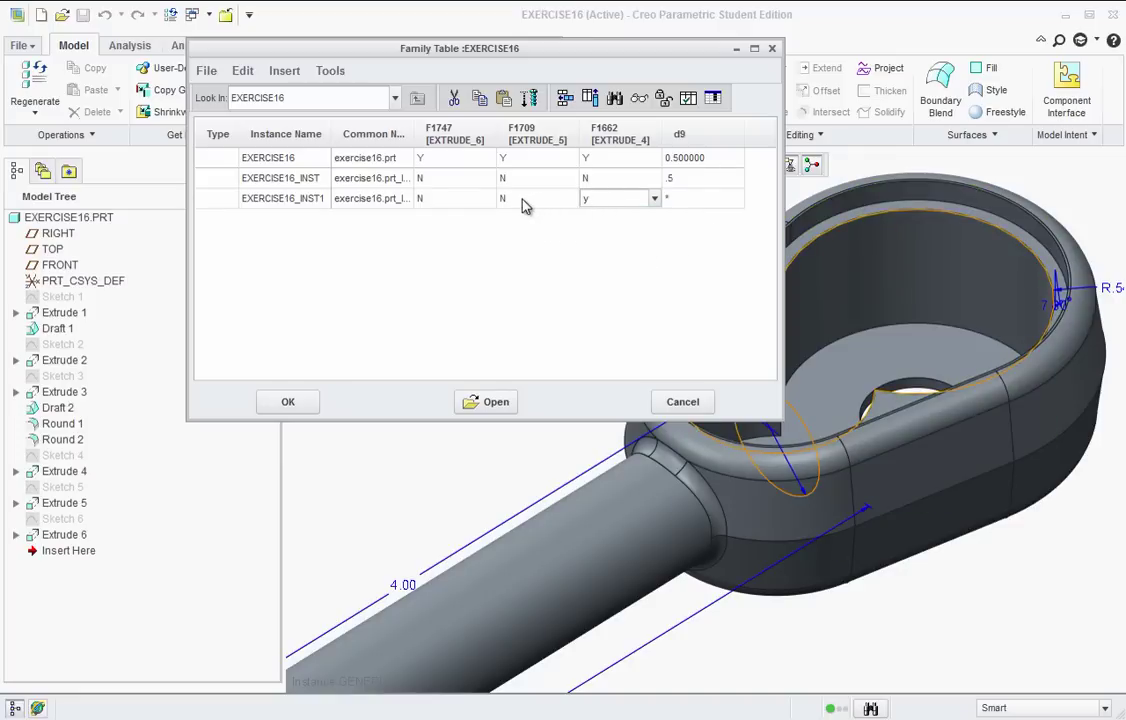
{"action": "left_click", "coordinate": [679, 200]}
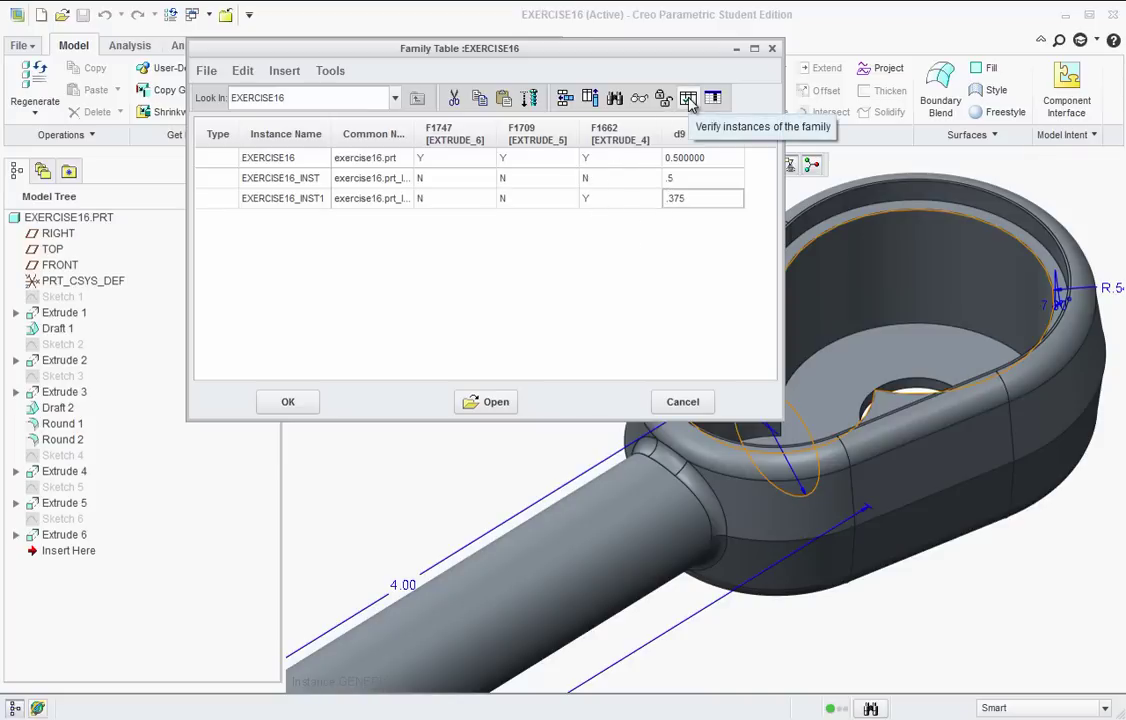
Run verification on EXERCISE16_INST and EXERCISE16_INST1 from the Family Tree dialog
{"action": "left_click", "coordinate": [689, 100]}
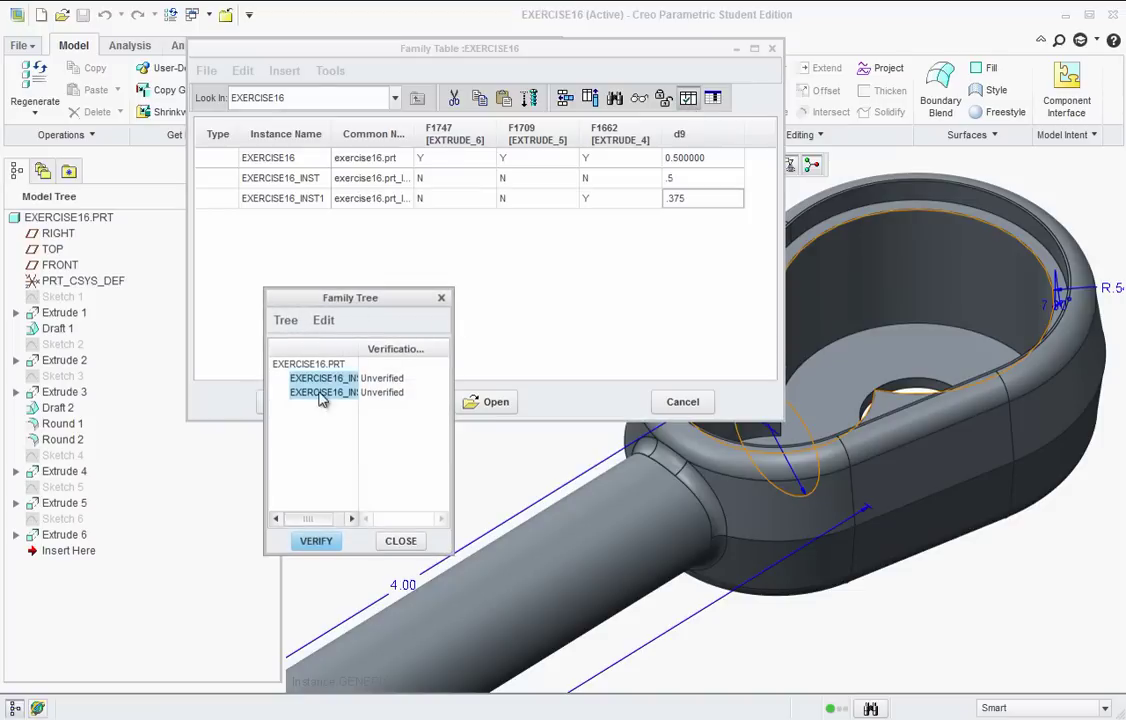
{"action": "left_click", "coordinate": [316, 542]}
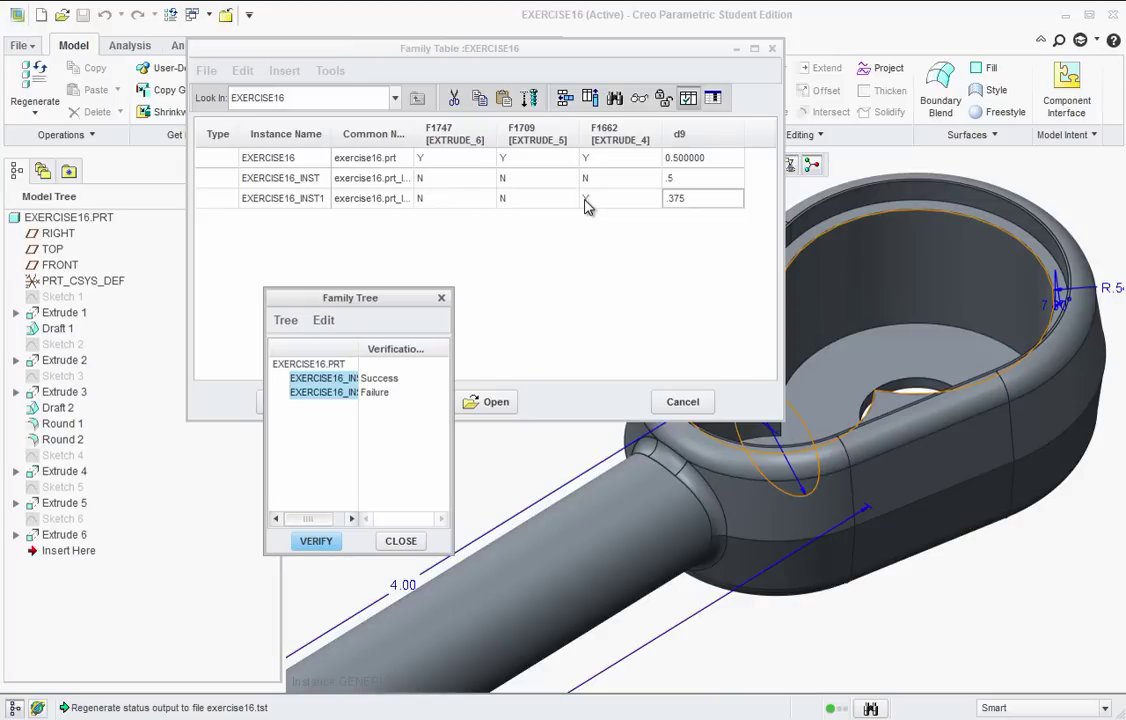
Close the verification results and change EXERCISE16_INST1's F1662 value to N
{"action": "left_click", "coordinate": [400, 540]}
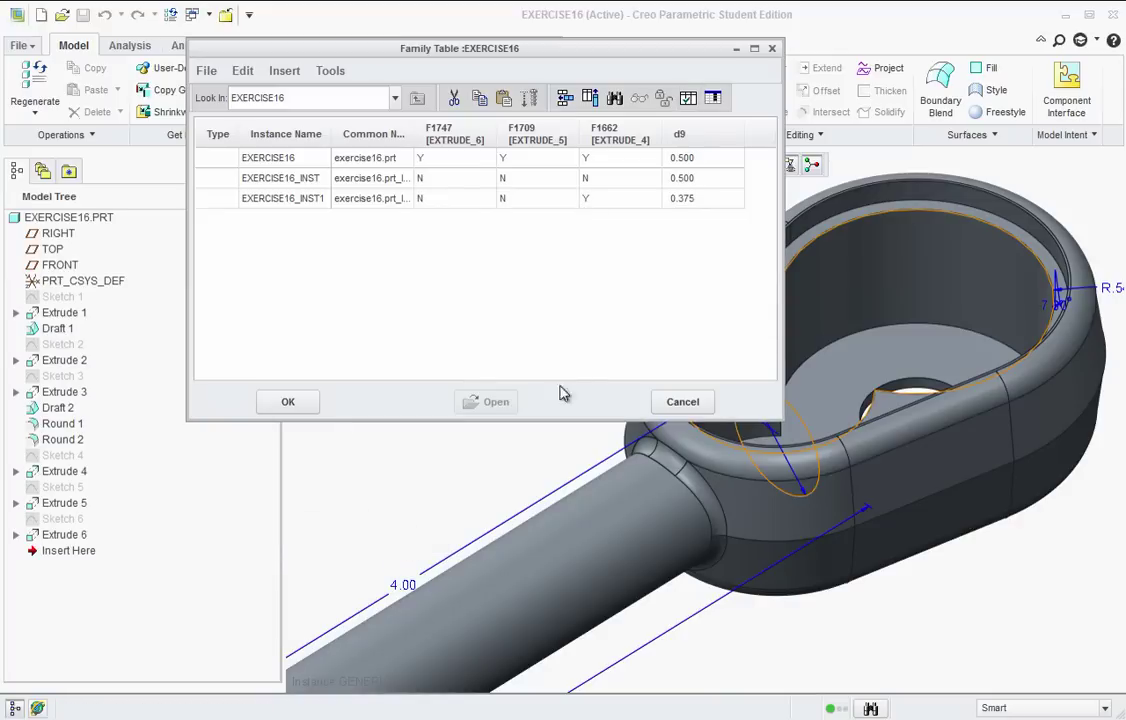
{"action": "left_click", "coordinate": [593, 204]}
{"action": "left_click", "coordinate": [599, 201]}
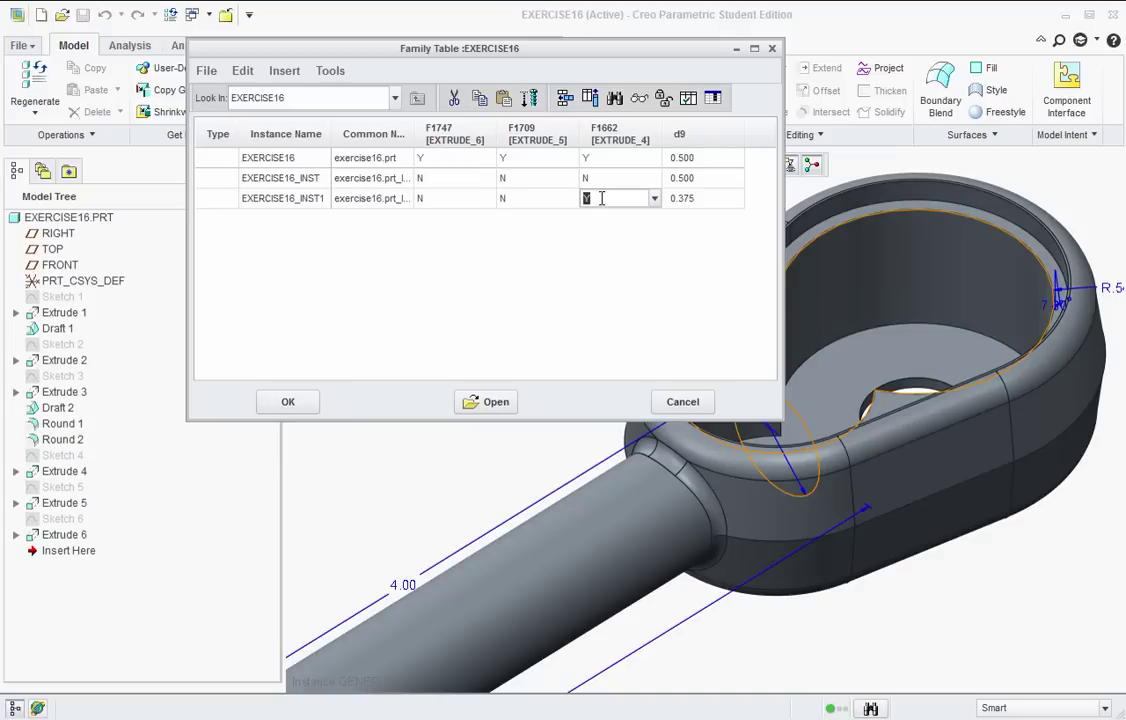
{"action": "type", "text": "n"}
Re-verify both family instances and inspect the whole ratchet handle in the model window
{"action": "left_click", "coordinate": [689, 98]}
{"action": "left_click", "coordinate": [323, 542]}
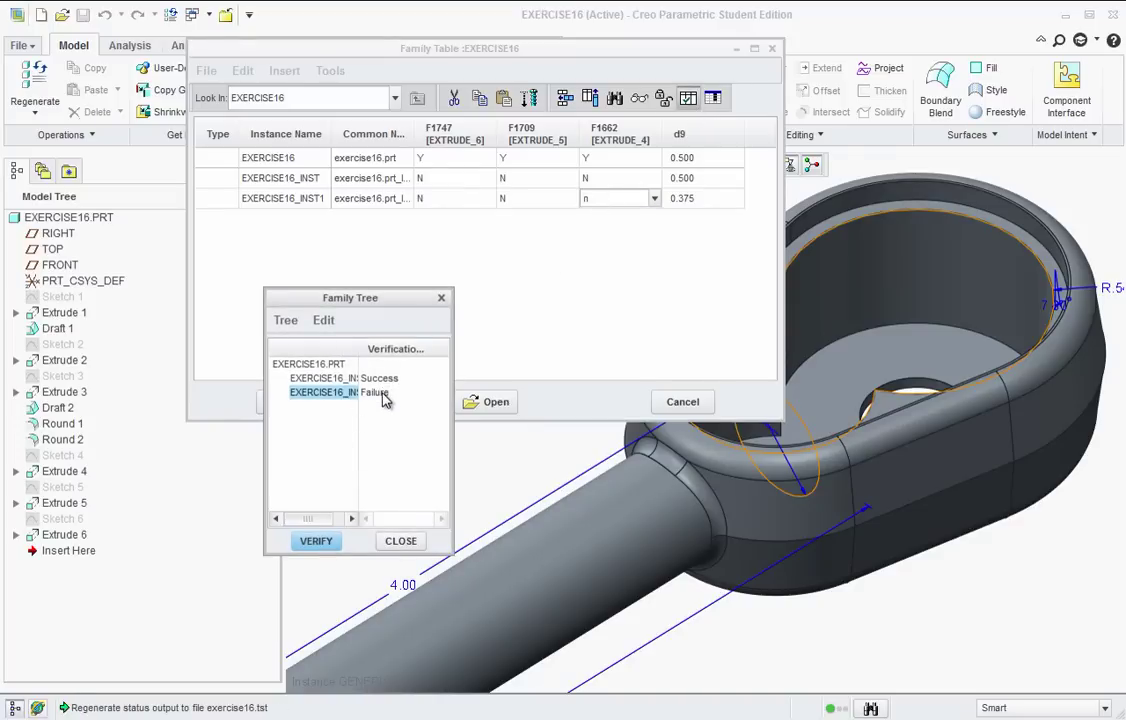
{"action": "left_click", "coordinate": [807, 657]}
{"action": "scroll", "coordinate": [808, 652], "scroll_direction": "down", "scroll_amount": 3}
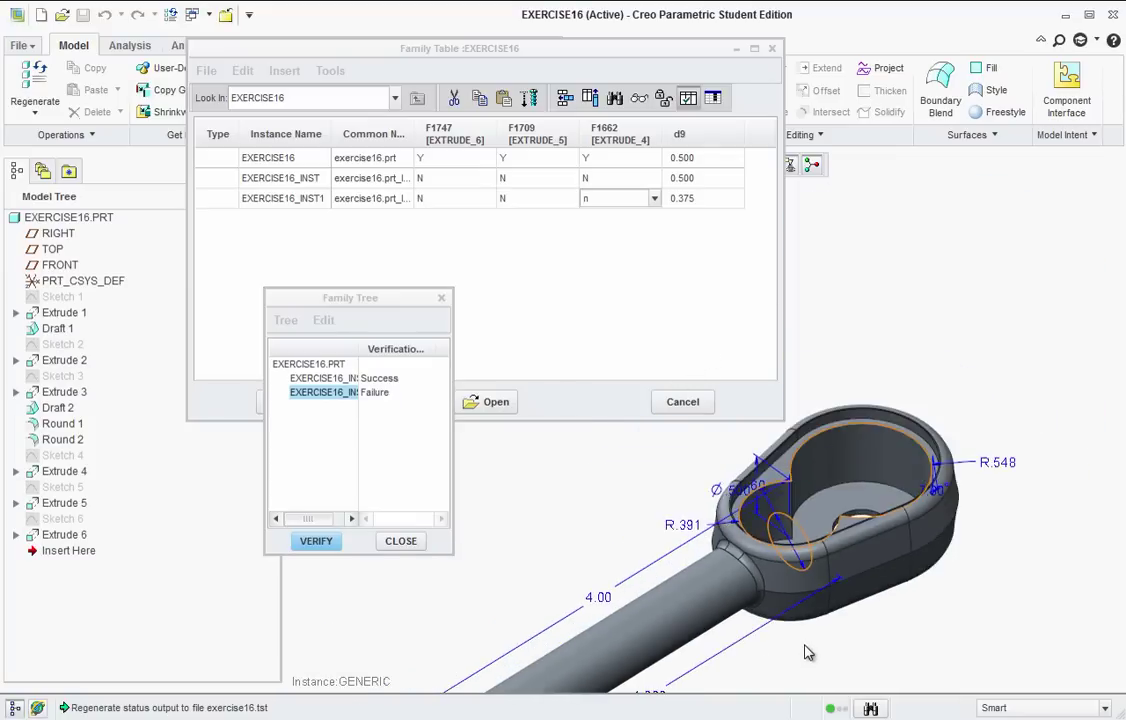
{"action": "scroll", "coordinate": [808, 652], "scroll_direction": "down", "scroll_amount": 3}
{"action": "middle_click_drag", "start_coordinate": [808, 652], "coordinate": [732, 538]}
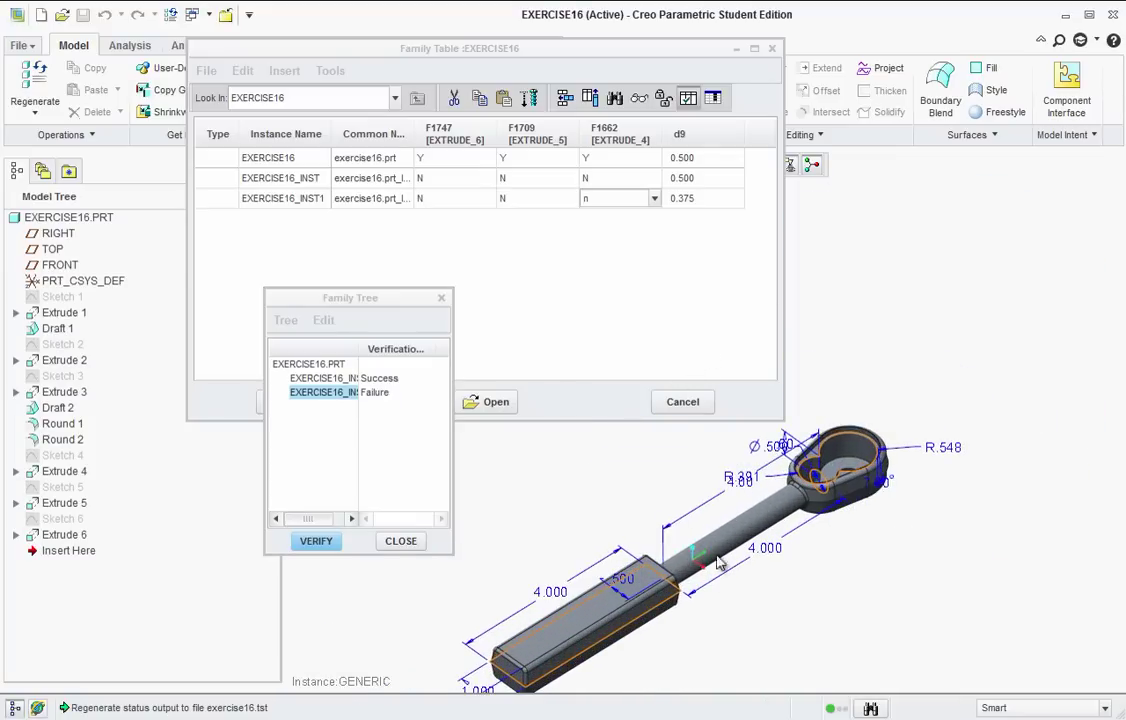
{"action": "scroll", "coordinate": [730, 535], "scroll_direction": "up", "scroll_amount": 2}
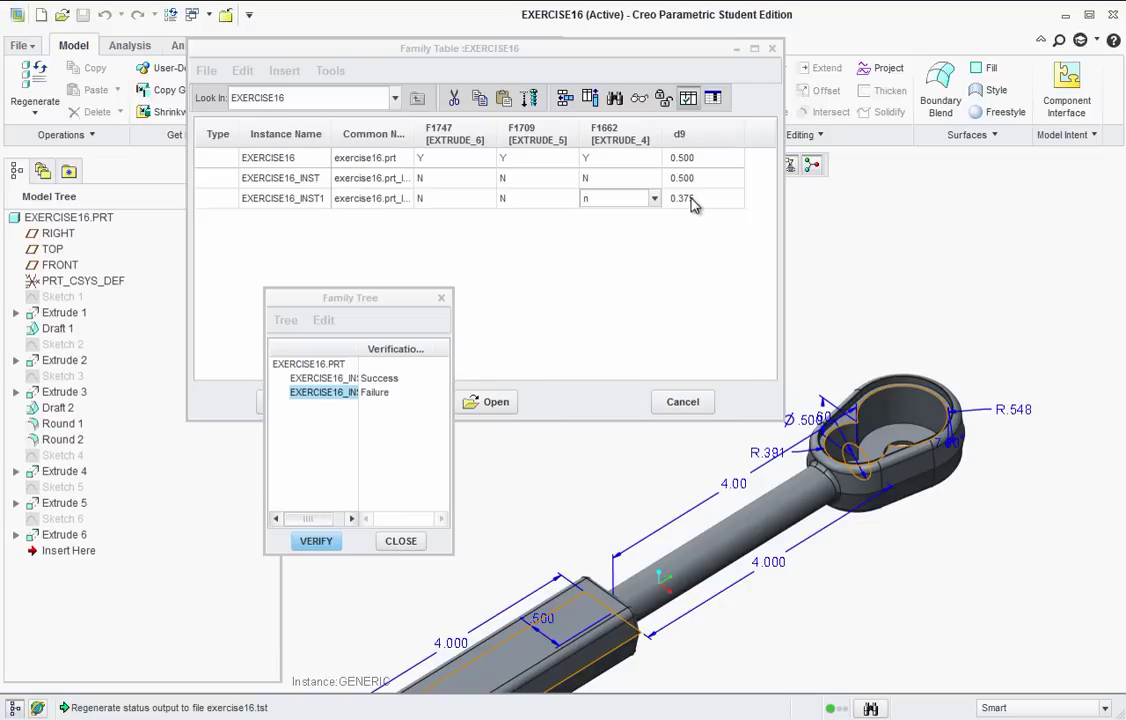
Enter .55 as the d9 value of EXERCISE16_INST1 in the family table
{"action": "left_click", "coordinate": [398, 537]}
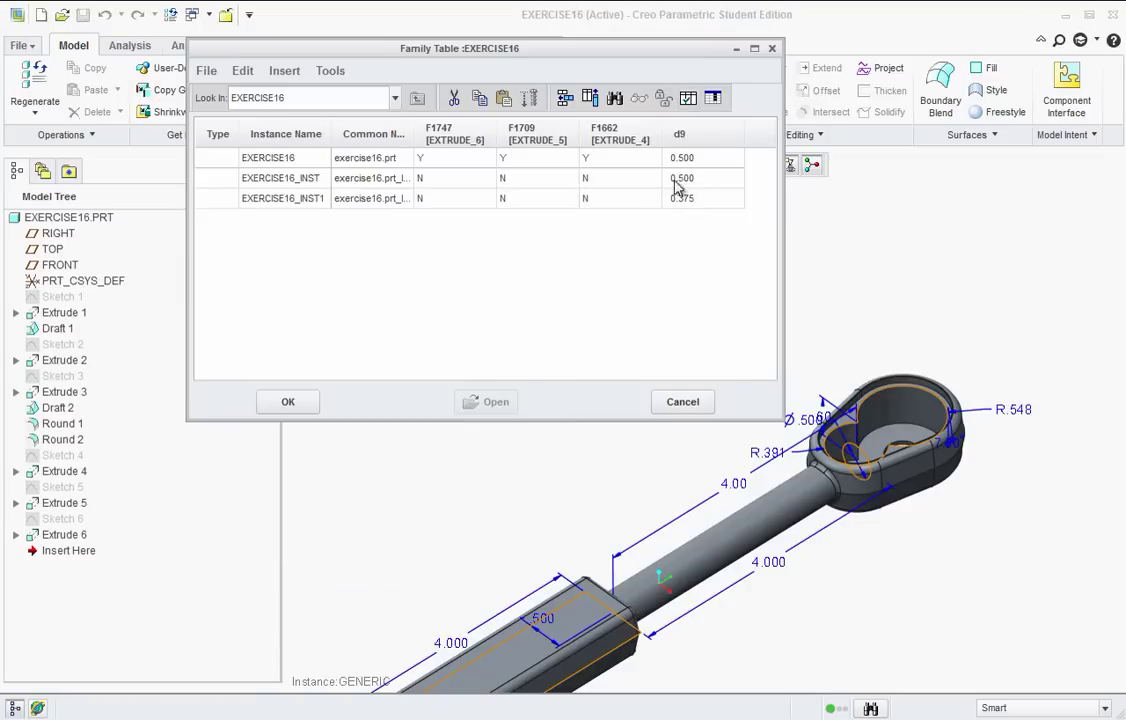
{"action": "left_click", "coordinate": [691, 197]}
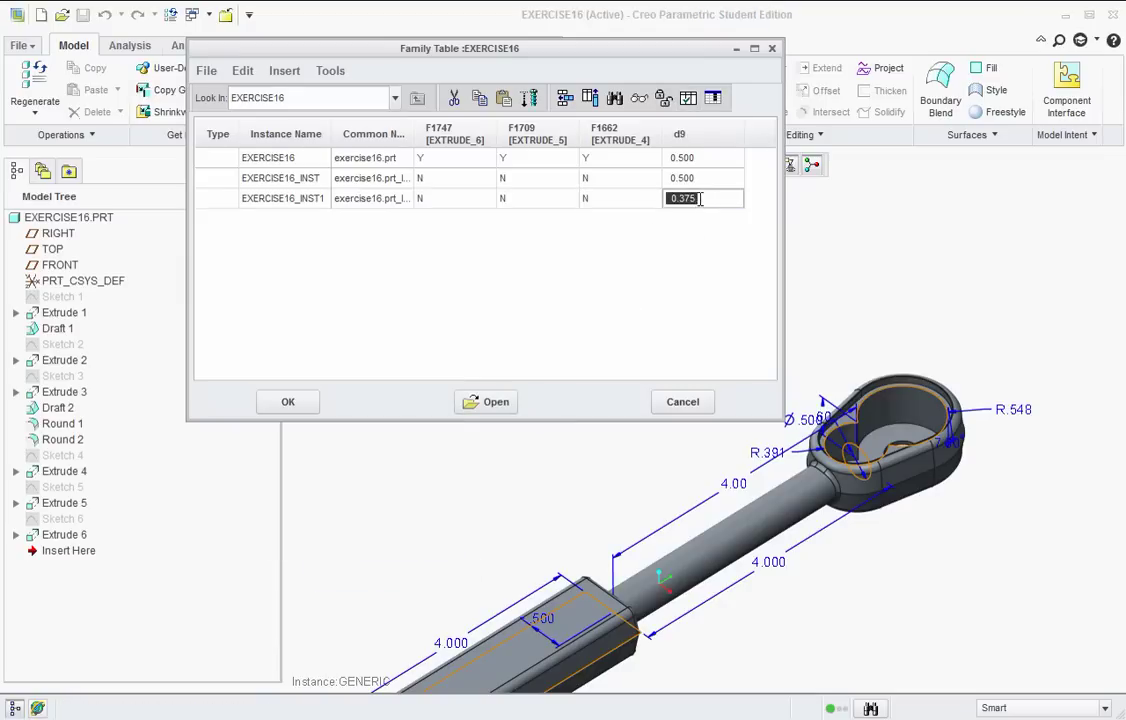
{"action": "type", "text": ".55"}
{"action": "left_click", "coordinate": [633, 198]}
{"action": "left_click", "coordinate": [673, 199]}
Re-verify the family table instances; EXERCISE16_INST1 still reports Failure
{"action": "left_click", "coordinate": [614, 98]}
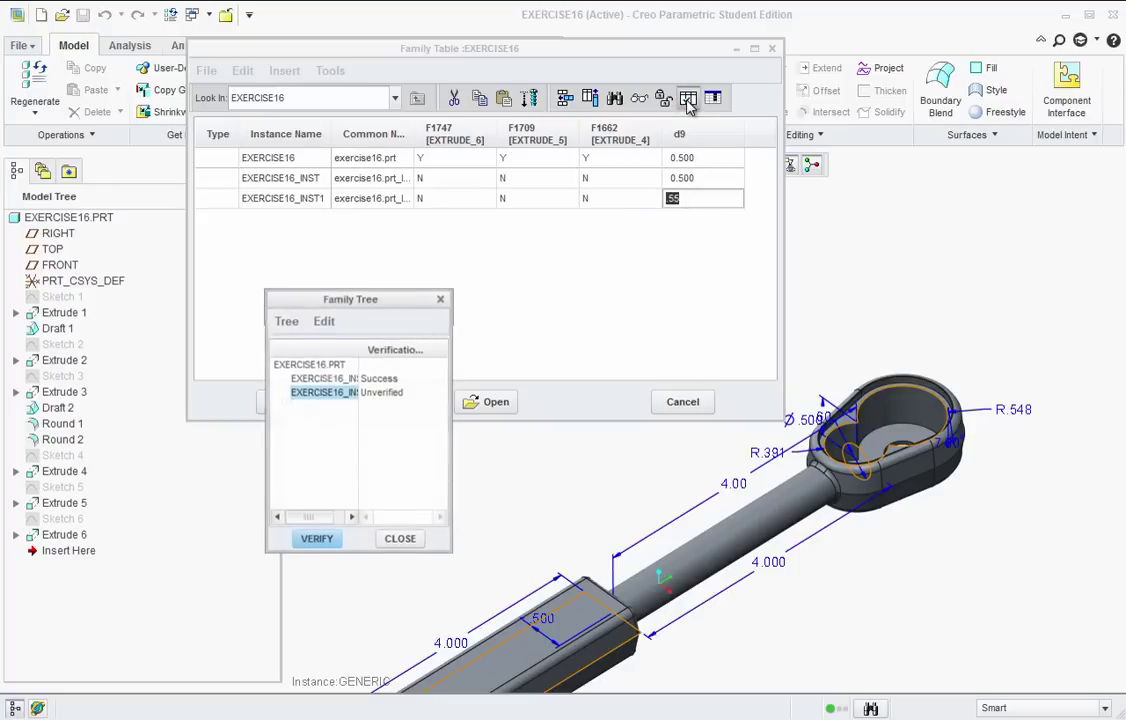
{"action": "left_click", "coordinate": [315, 543]}
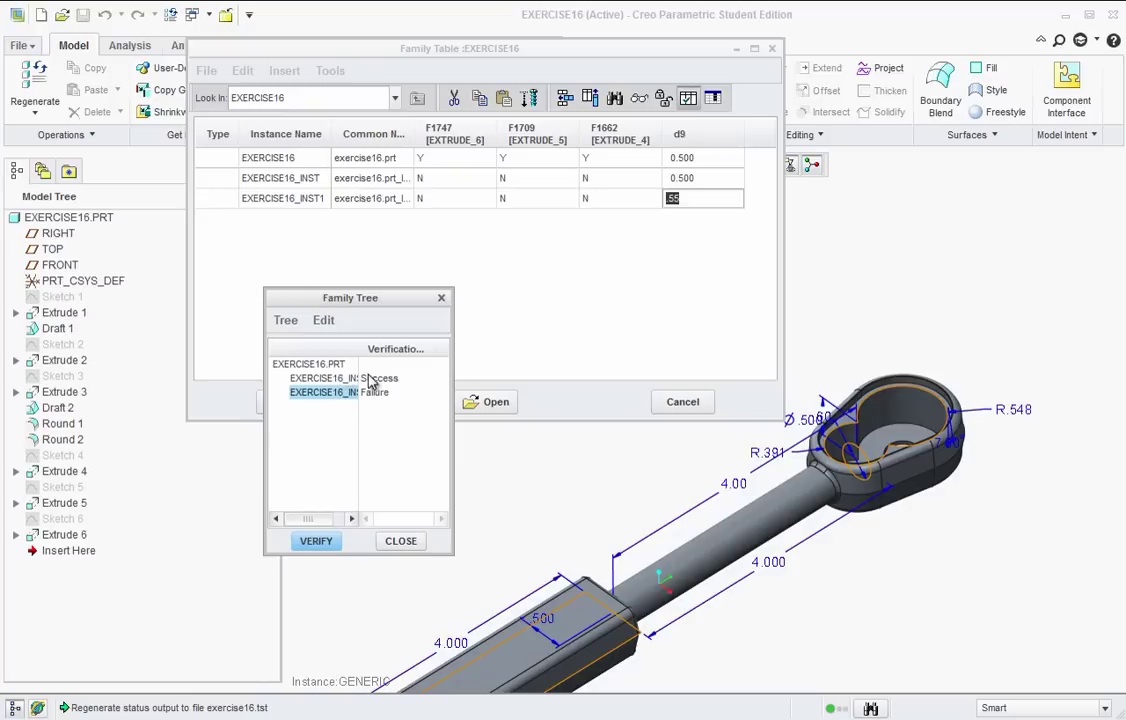
{"action": "scroll", "coordinate": [677, 460], "scroll_direction": "up", "scroll_amount": 2}
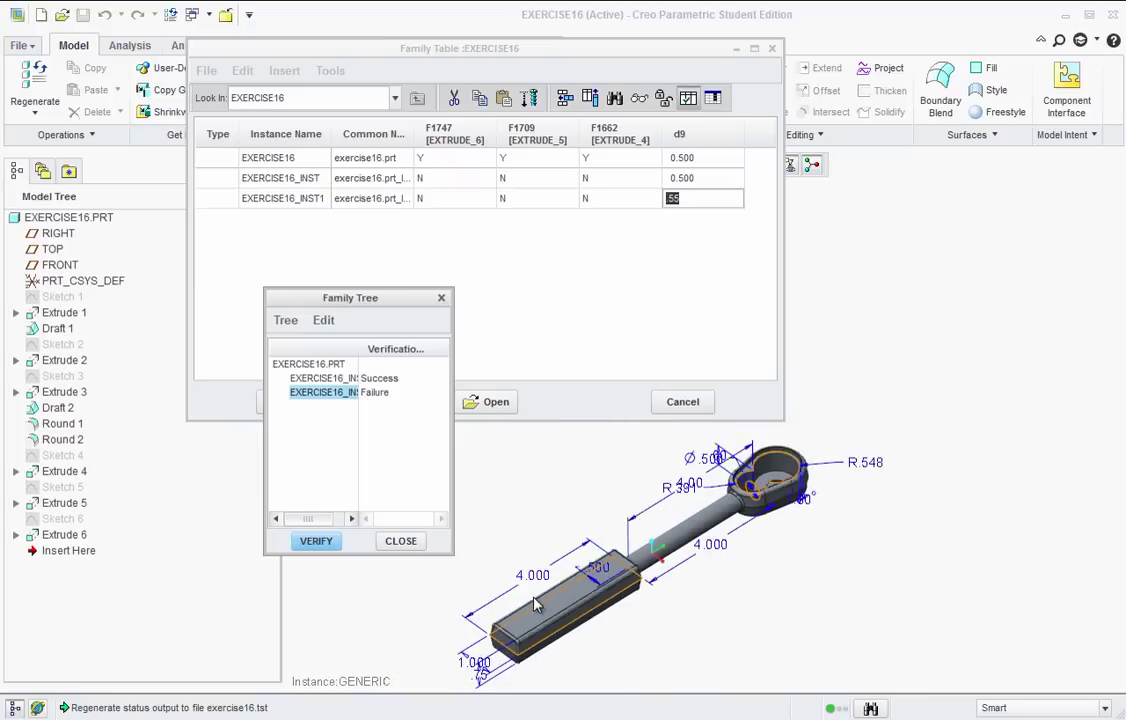
{"action": "scroll", "coordinate": [535, 604], "scroll_direction": "up", "scroll_amount": 3}
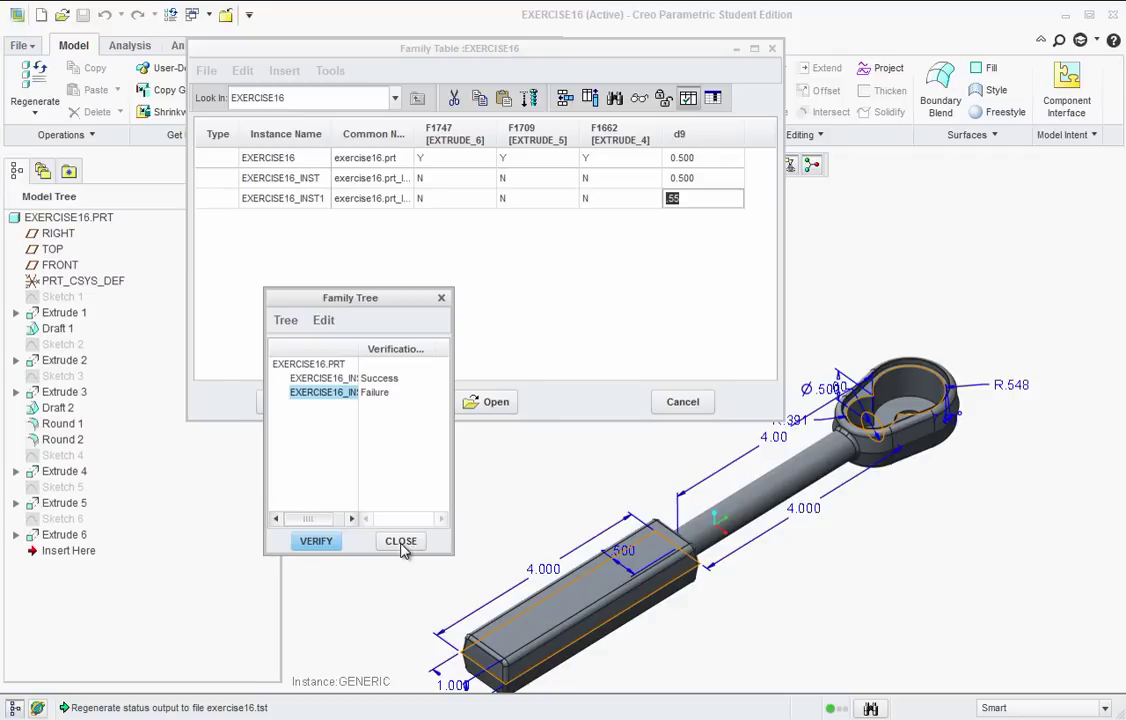
Change EXERCISE16_INST1's d9 value to .5
{"action": "left_click", "coordinate": [676, 199]}
{"action": "type", "text": ".55"}
{"action": "left_click", "coordinate": [405, 539]}
{"action": "left_click", "coordinate": [700, 198]}
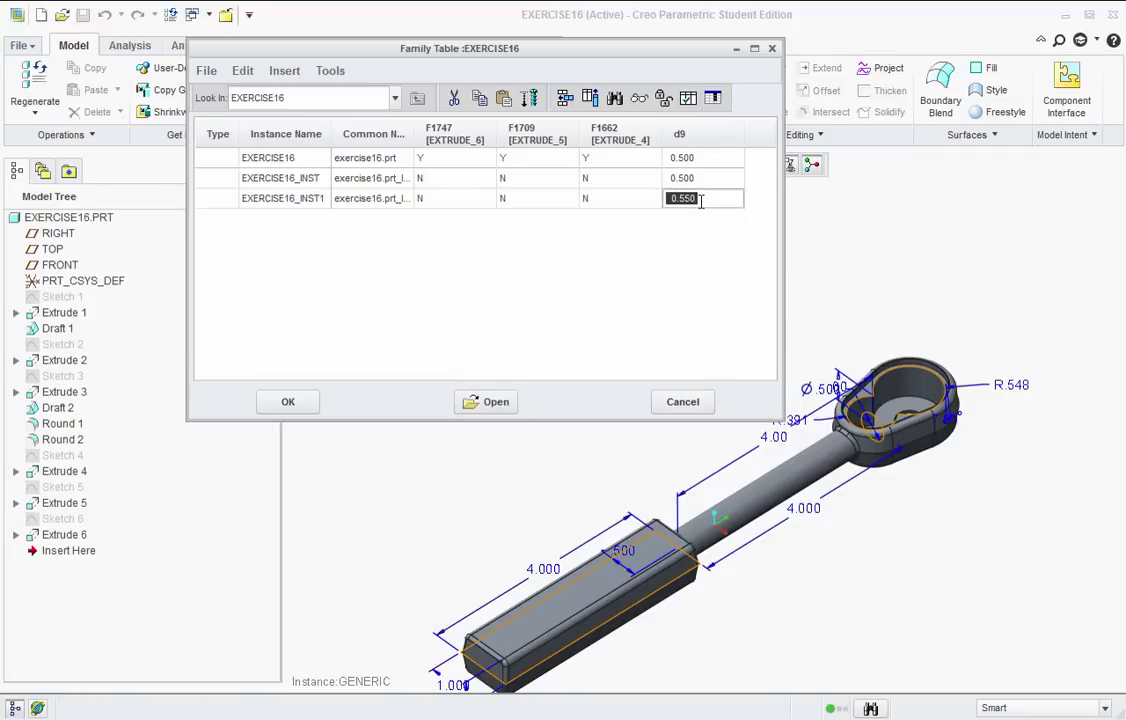
{"action": "type", "text": ".5"}
Set F1709, F1747 and F1662 to Y for EXERCISE16_INST1
{"action": "left_click", "coordinate": [589, 200]}
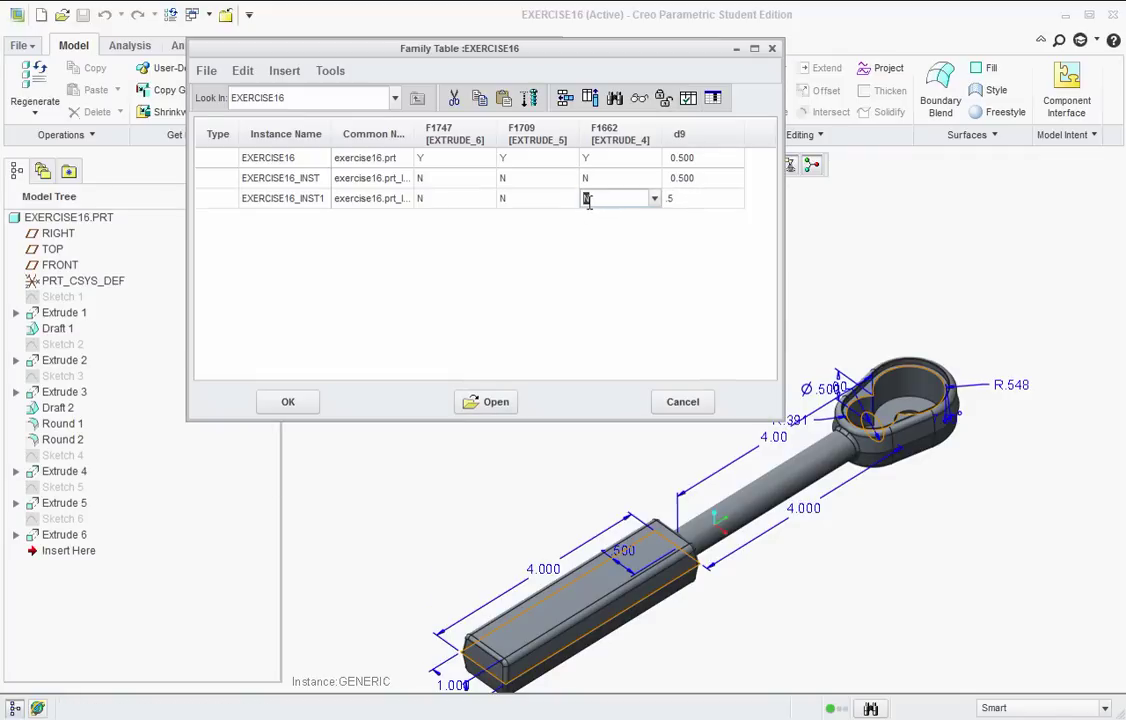
{"action": "left_click", "coordinate": [522, 199]}
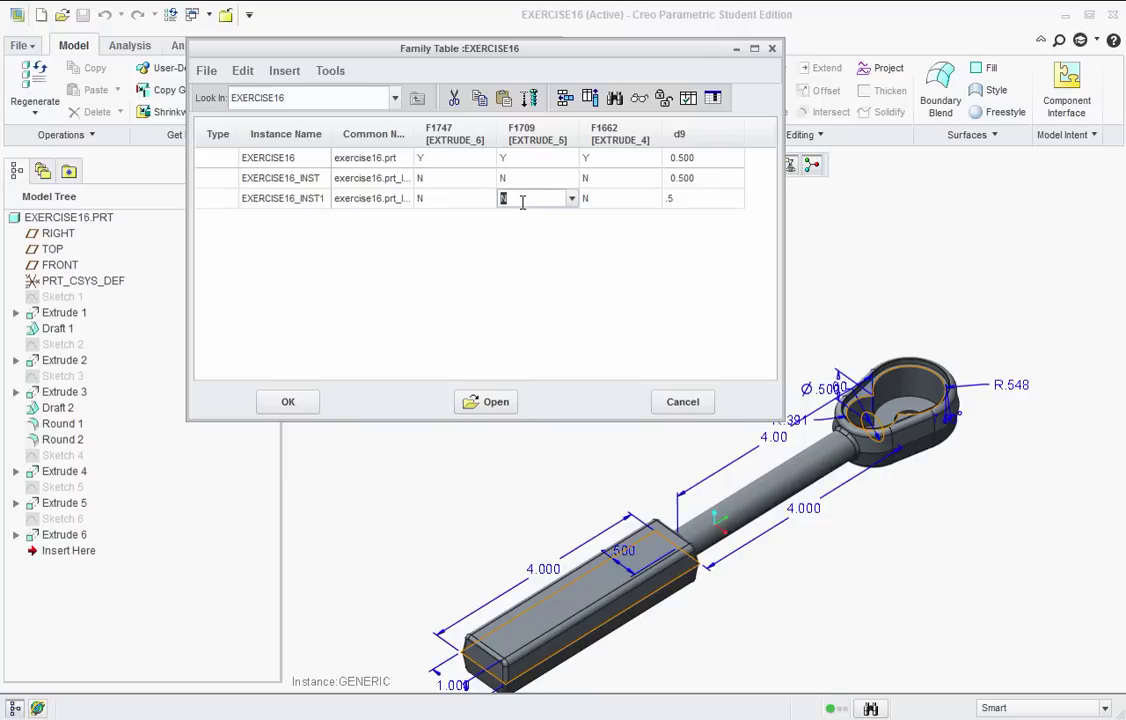
{"action": "type", "text": "y"}
{"action": "left_click", "coordinate": [446, 198]}
{"action": "type", "text": "y"}
{"action": "left_click", "coordinate": [617, 199]}
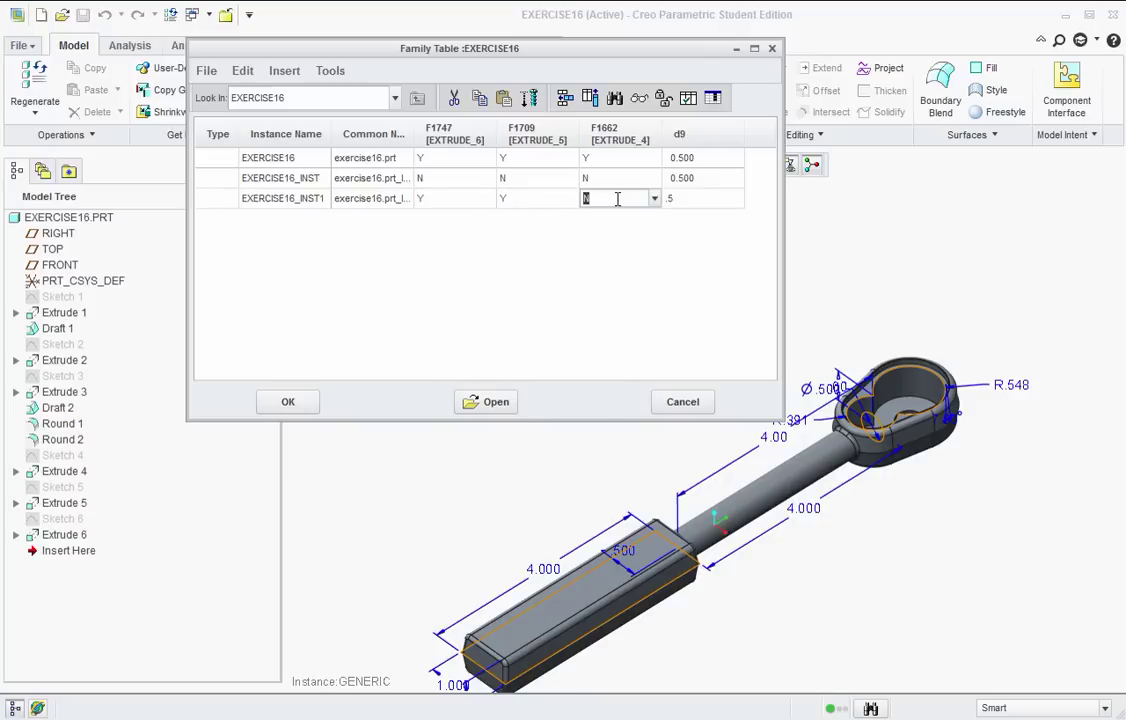
{"action": "type", "text": "y"}
{"action": "left_click", "coordinate": [672, 199]}
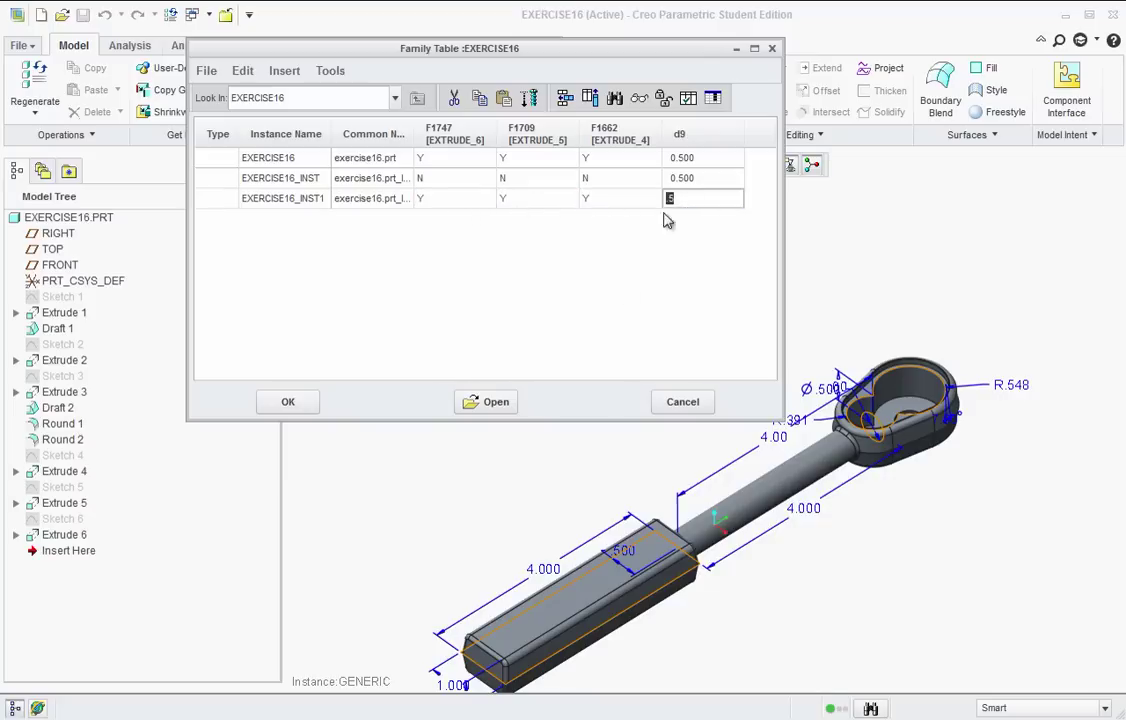
Verify the updated instances and accept the family table changes
{"action": "left_click", "coordinate": [697, 100]}
{"action": "left_click", "coordinate": [318, 541]}
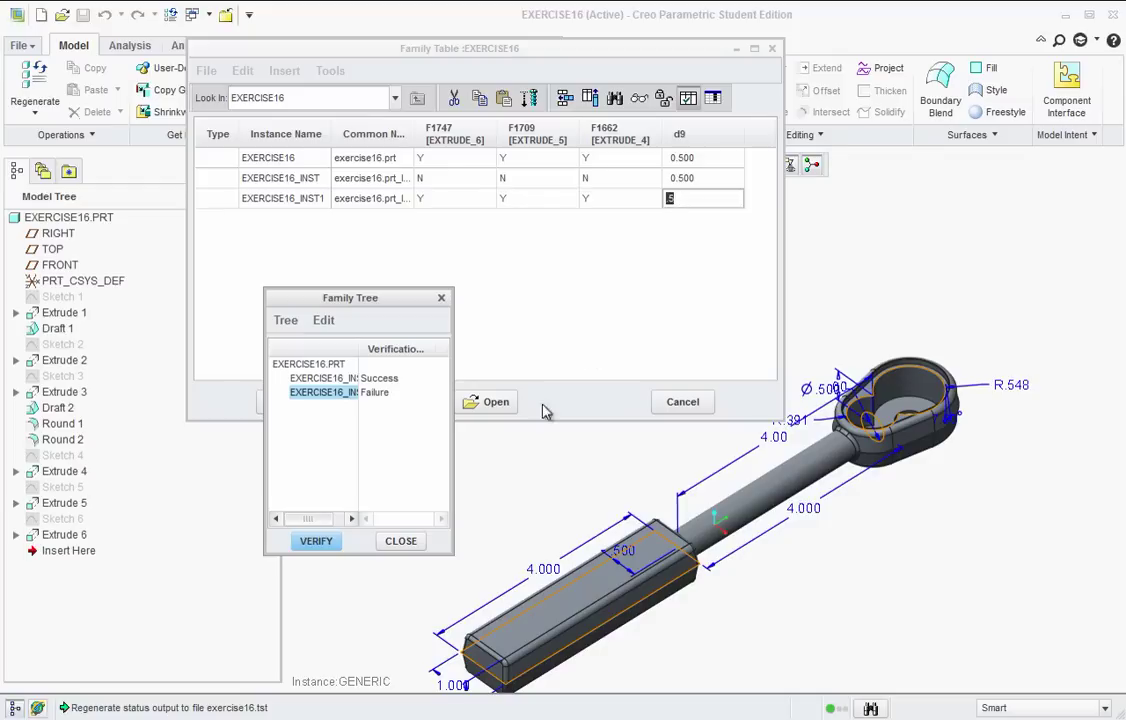
{"action": "left_click", "coordinate": [404, 541]}
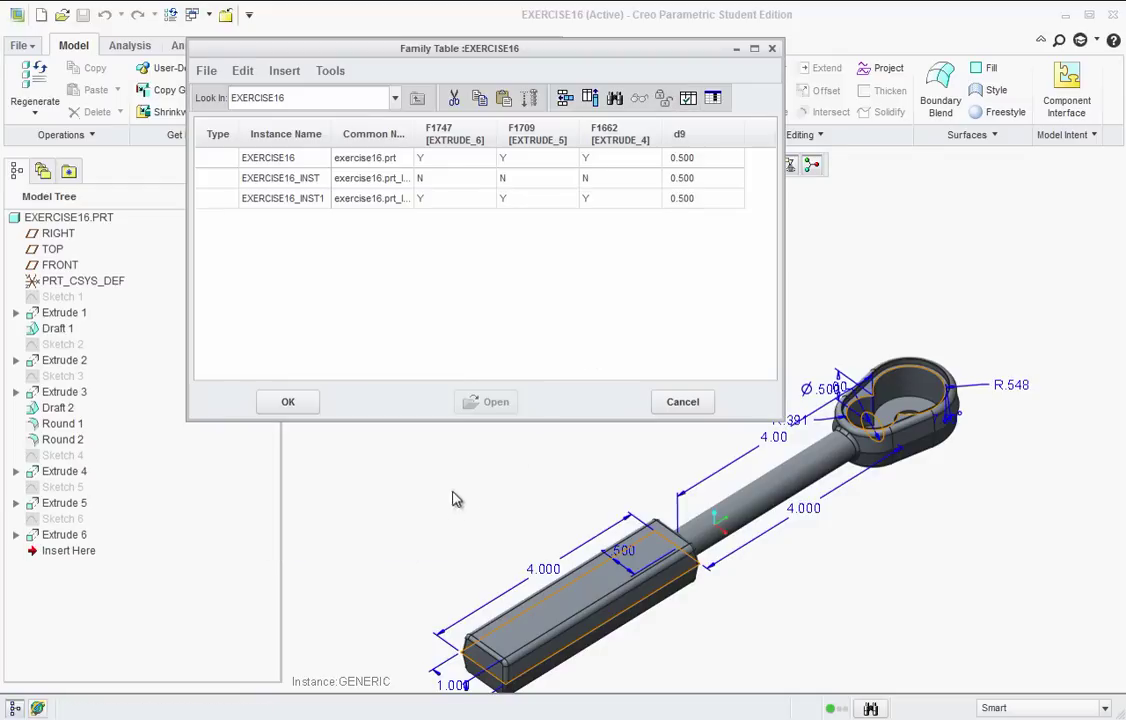
{"action": "left_click", "coordinate": [288, 404]}
{"action": "scroll", "coordinate": [445, 320], "scroll_direction": "down", "scroll_amount": 1}
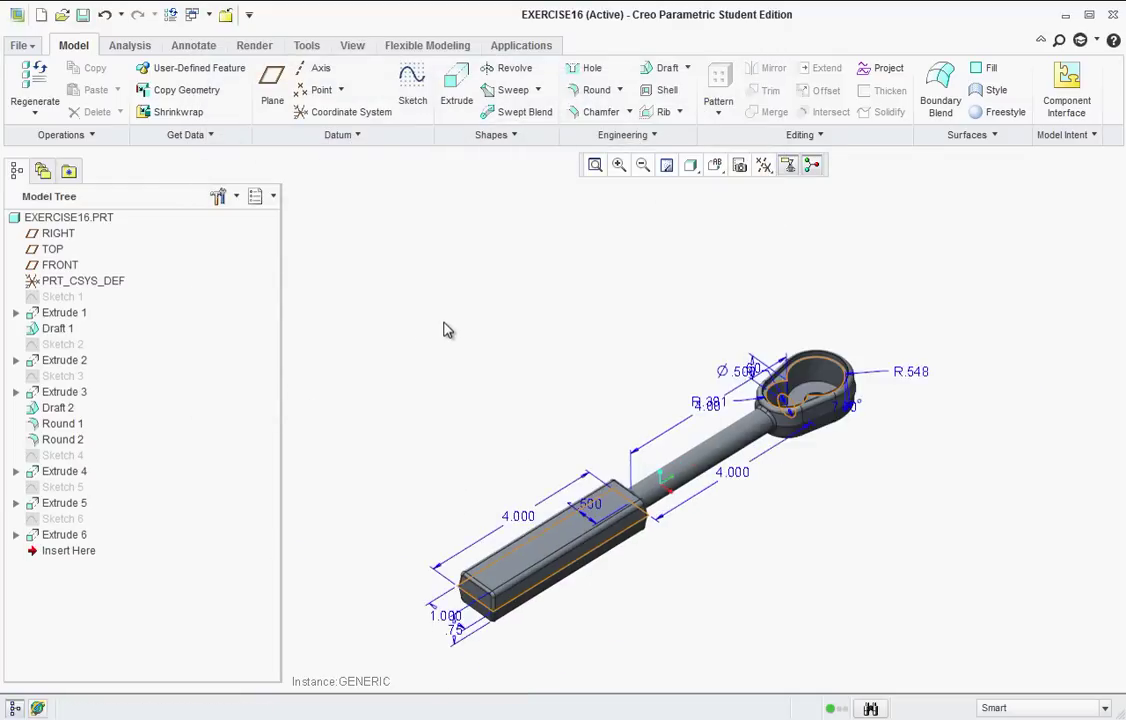
{"action": "scroll", "coordinate": [618, 495], "scroll_direction": "up", "scroll_amount": 1}
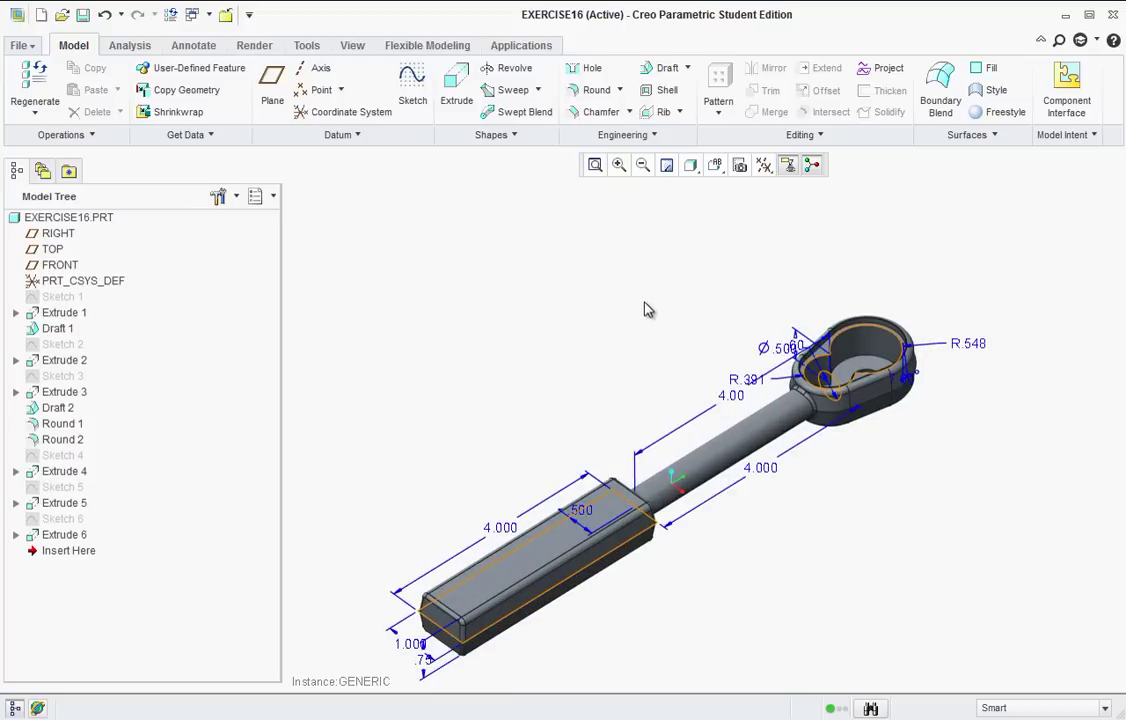
{"action": "left_click", "coordinate": [22, 45]}
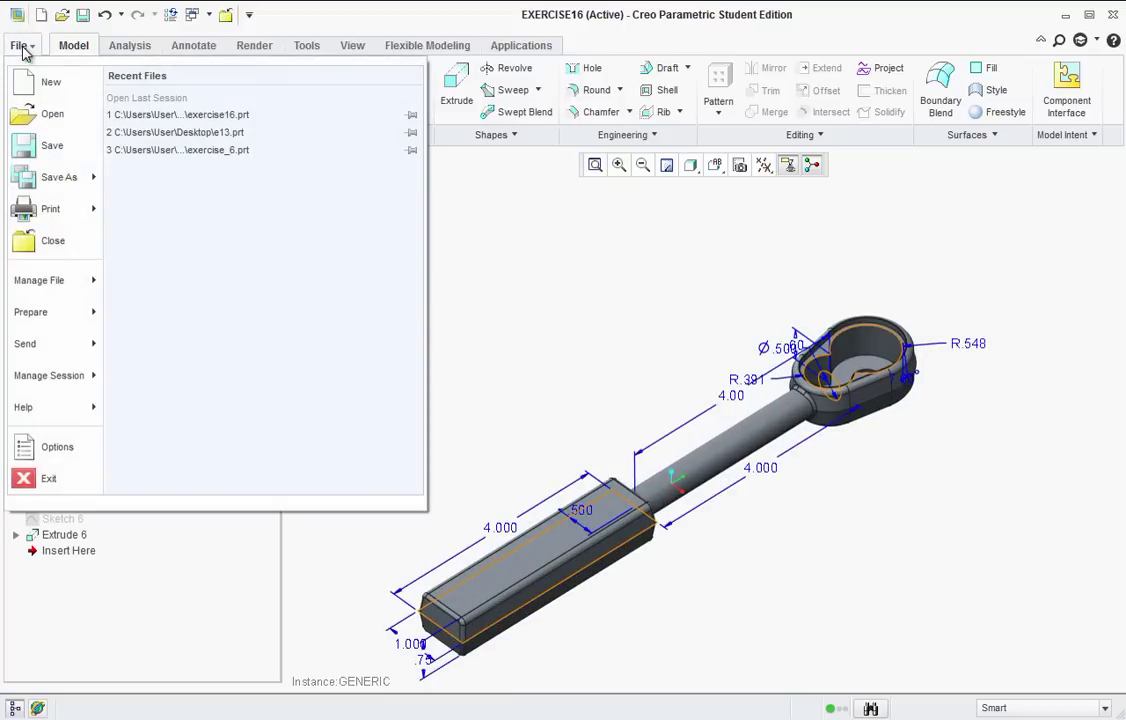
Open exercise16.prt and pick EXERCISE16_INST in the instance chooser
{"action": "left_click", "coordinate": [52, 116]}
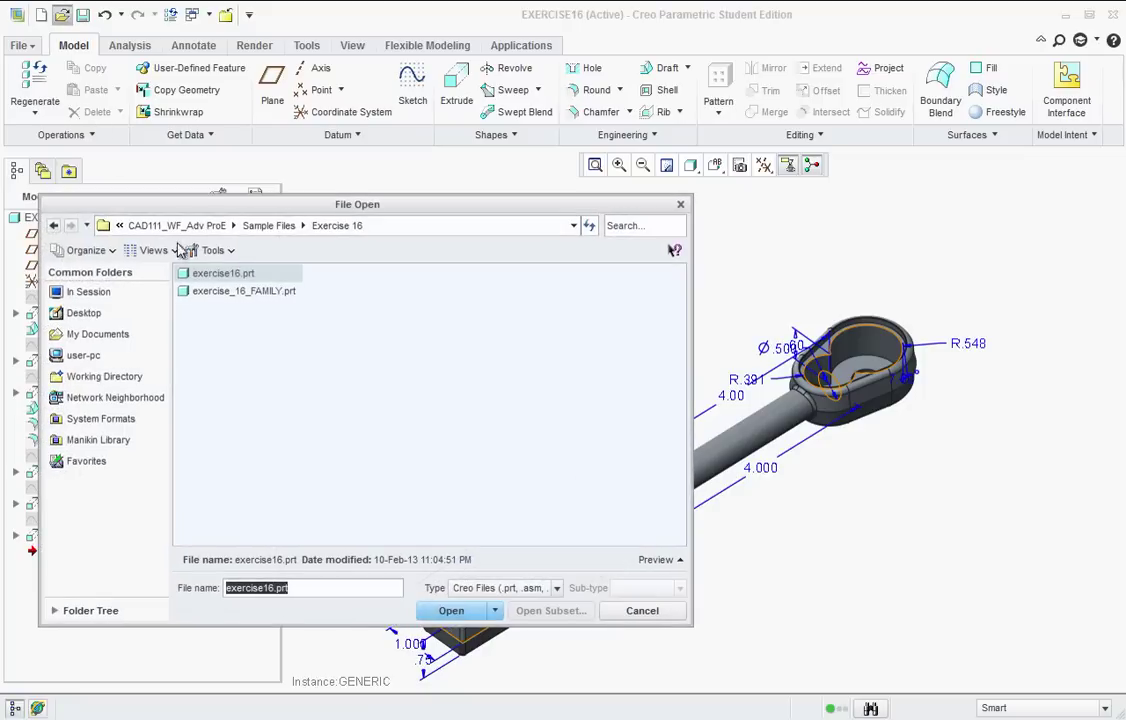
{"action": "left_click", "coordinate": [451, 610]}
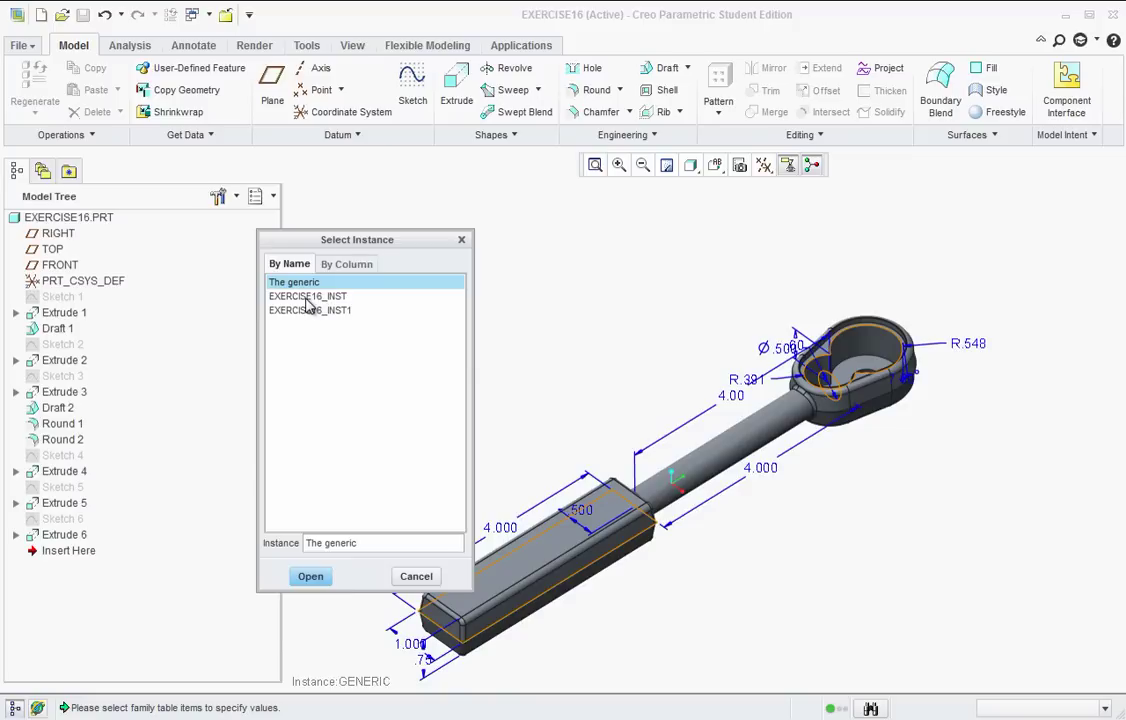
{"action": "left_click", "coordinate": [306, 298]}
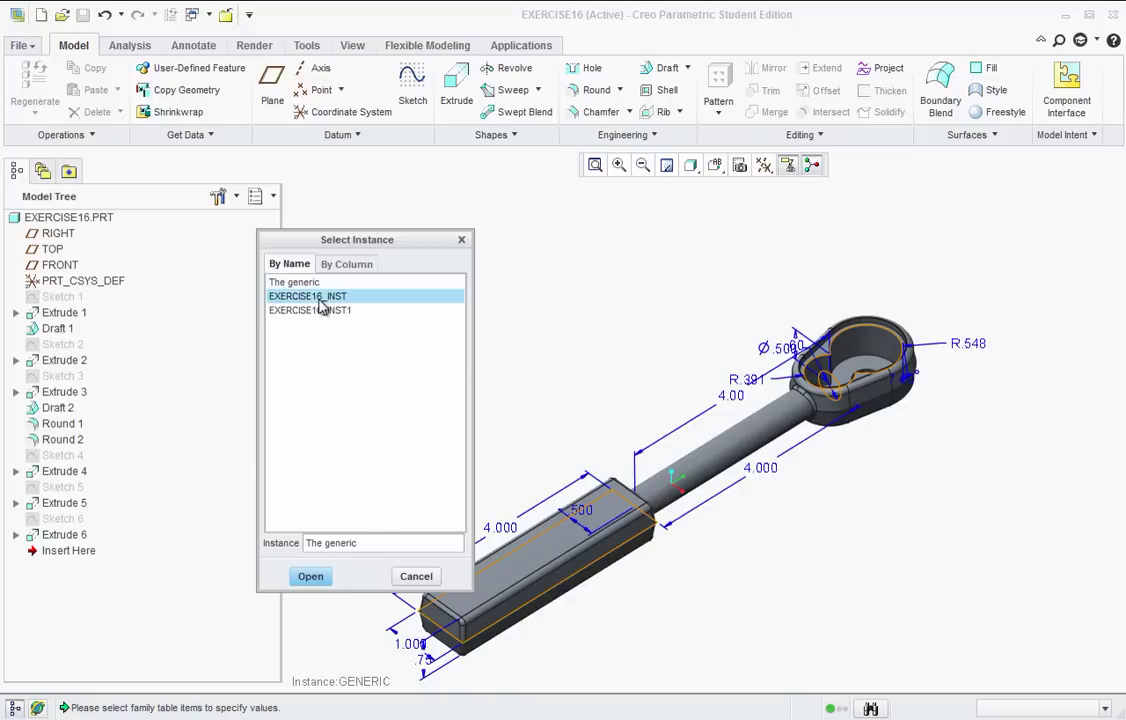
Load the pre-machined EXERCISE16_INST instance into its own window
{"action": "left_click", "coordinate": [316, 575]}
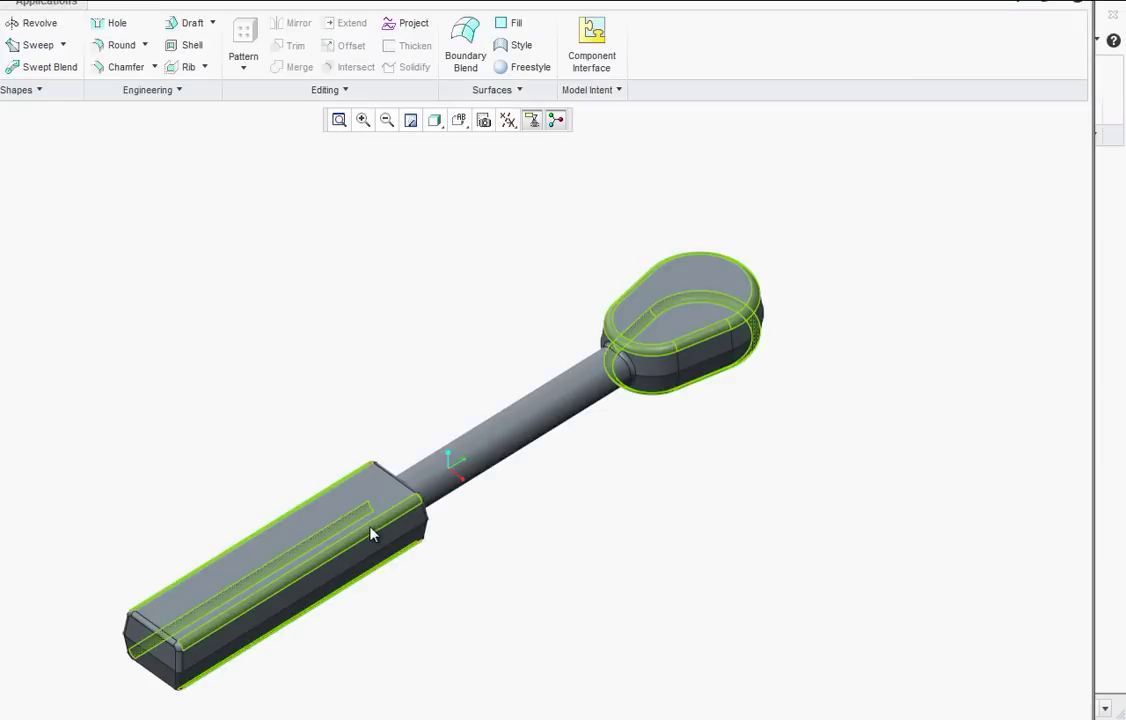